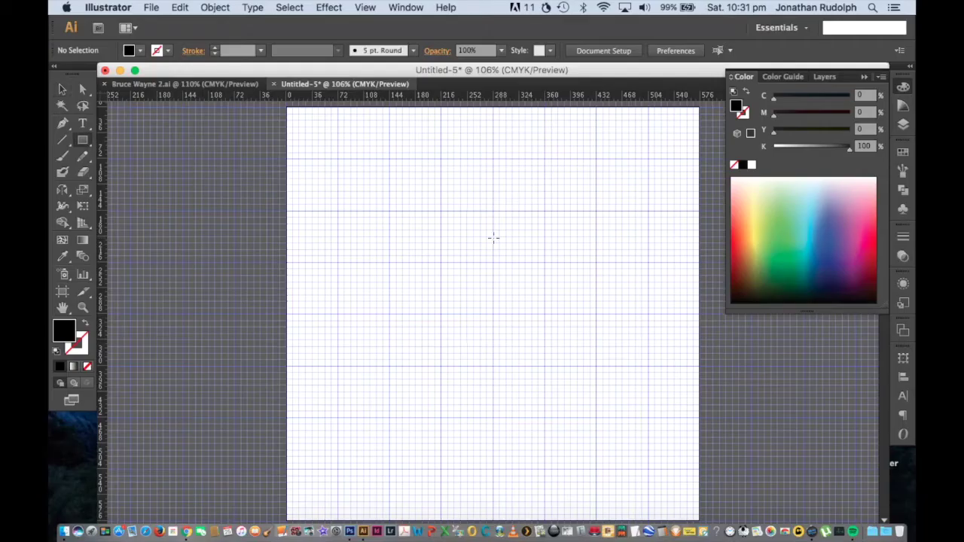
Draw a thin vertical black bar and duplicate it to its right.
drag(443, 265, 455, 369)
drag(455, 368, 455, 367)
key(v)
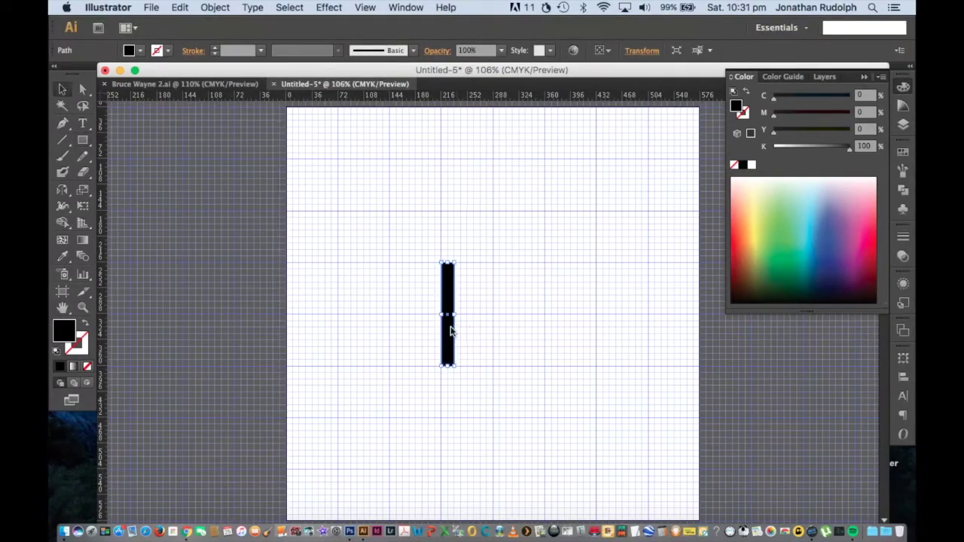
drag(451, 332, 489, 331)
Select both bars and test stretching them taller, keeping the original height.
click(499, 311)
mouse_move(435, 273)
mouse_down()
mouse_move(500, 291)
mouse_move(468, 277)
mouse_up()
drag(467, 366, 467, 378)
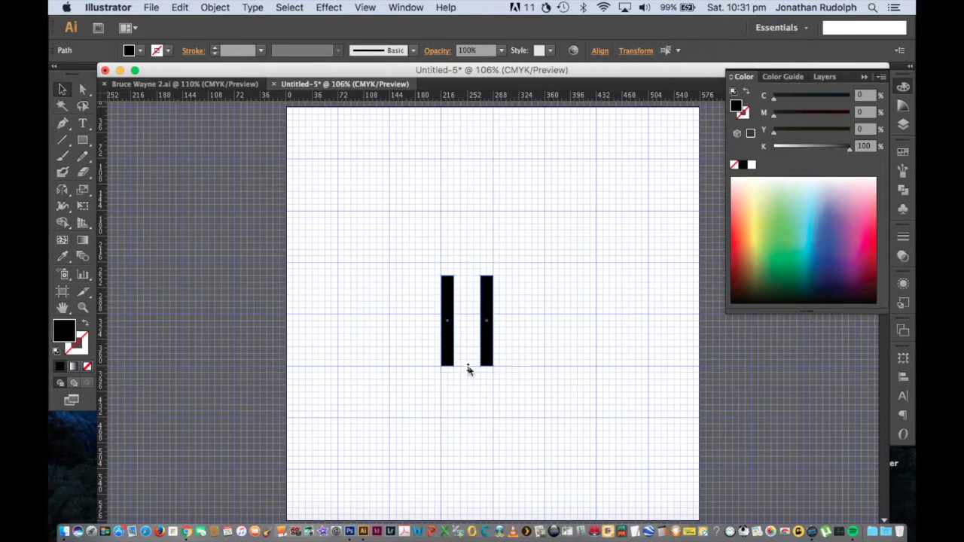
drag(467, 378, 469, 368)
click(430, 308)
click(83, 140)
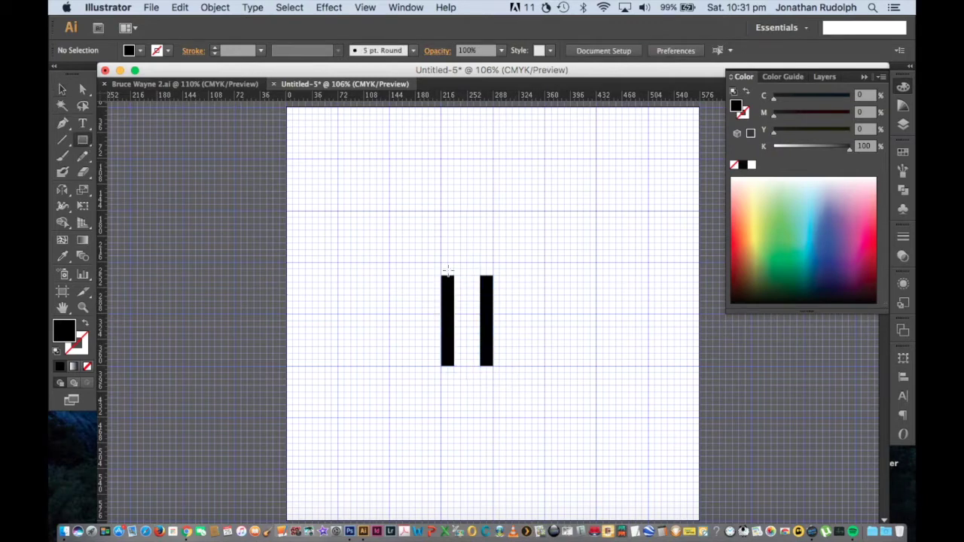
Add a top bar bridging both stems and copy it down as the bottom bar.
drag(488, 280, 486, 275)
key(v)
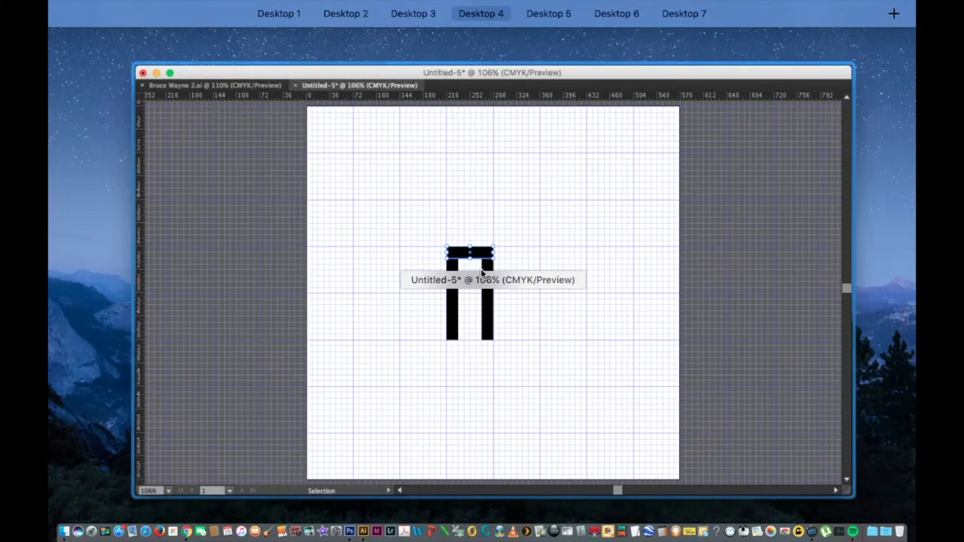
drag(487, 269, 494, 269)
mouse_move(480, 363)
mouse_down()
mouse_move(471, 369)
mouse_move(475, 322)
mouse_up()
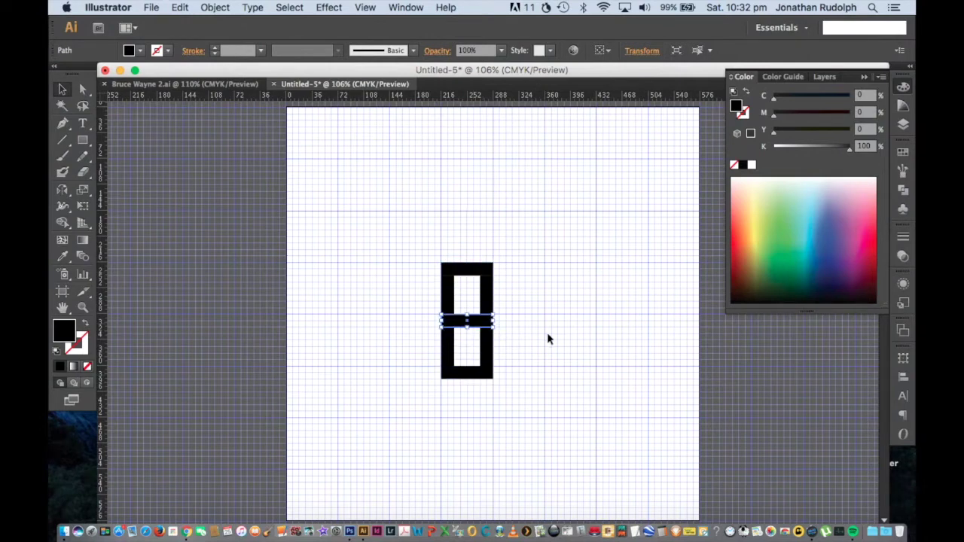
click(549, 339)
Slant the outer corners of the top and bottom bars.
drag(430, 261, 439, 269)
drag(428, 361, 445, 391)
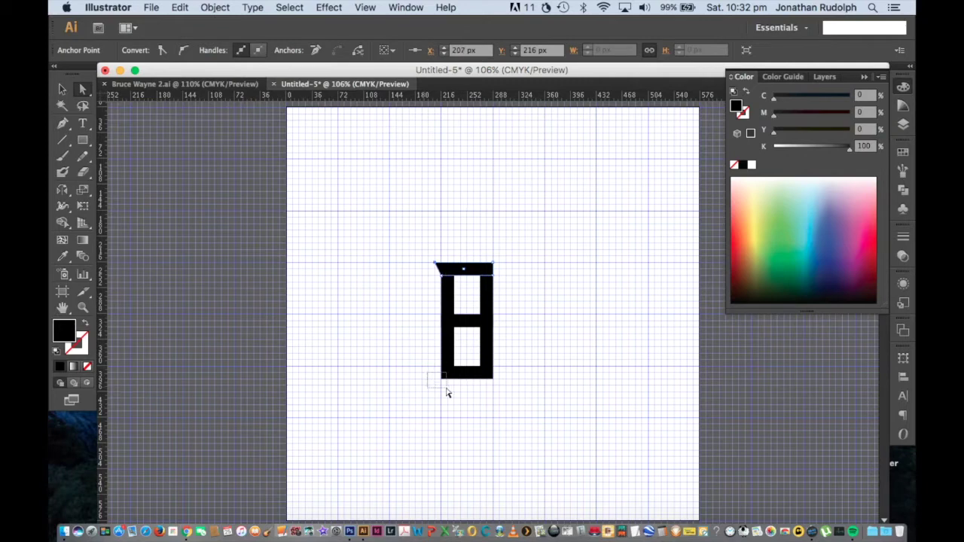
key(shift+Left)
click(513, 393)
drag(506, 394, 483, 372)
shift+click(494, 265)
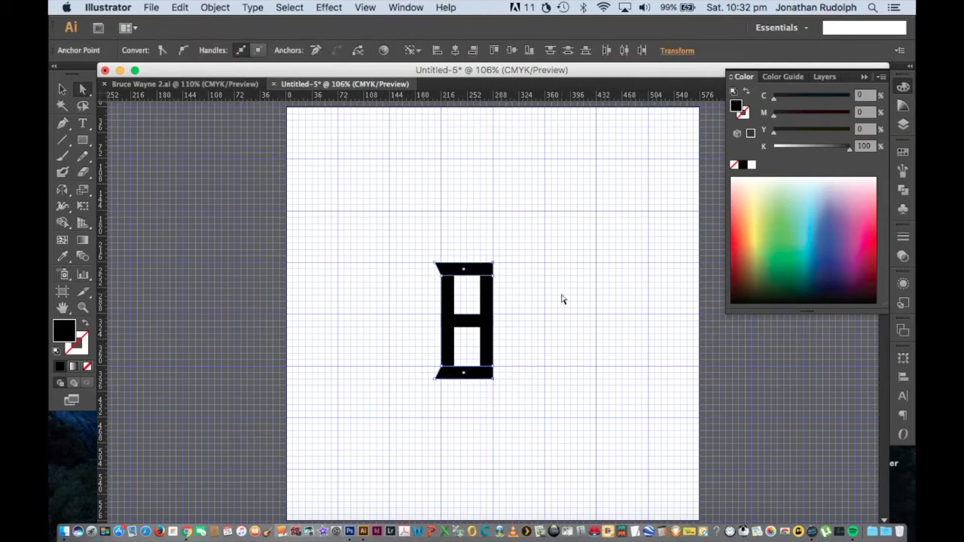
key(shift+Left)
key(shift+Left)
click(562, 300)
Pull the middle crossbar's right end in to meet the stem.
click(489, 325)
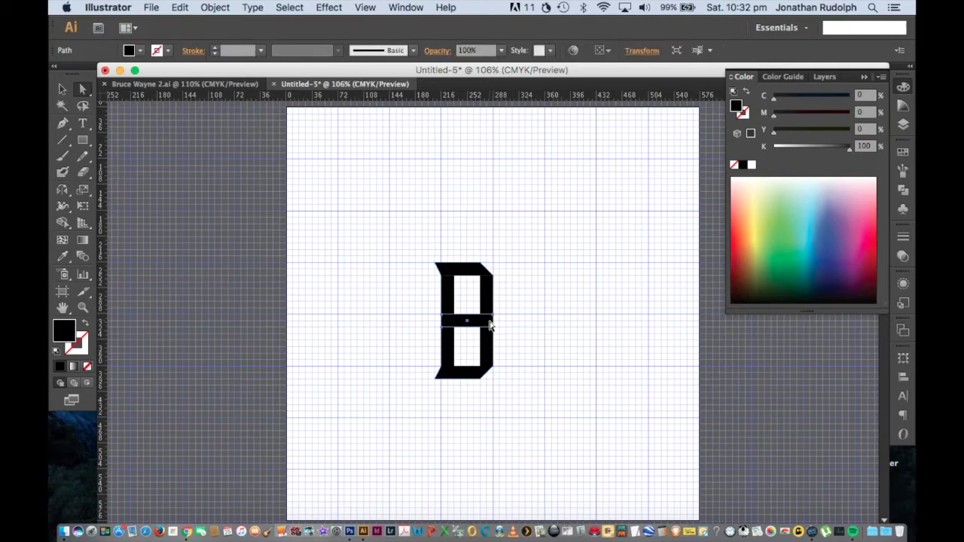
key(a)
drag(495, 324, 484, 321)
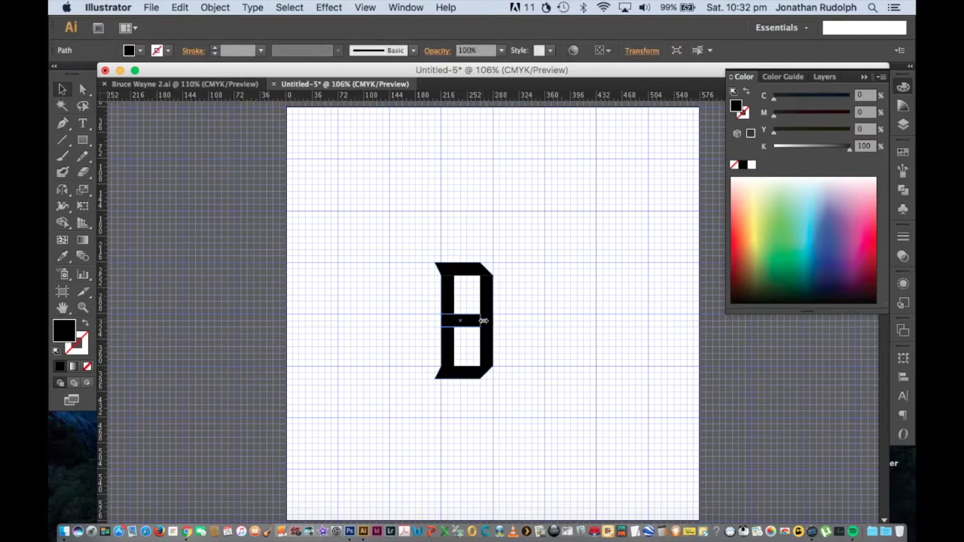
click(498, 325)
Add an anchor on the right stem's edge and push it inward to notch it.
click(490, 324)
key(p)
key(super+equal)
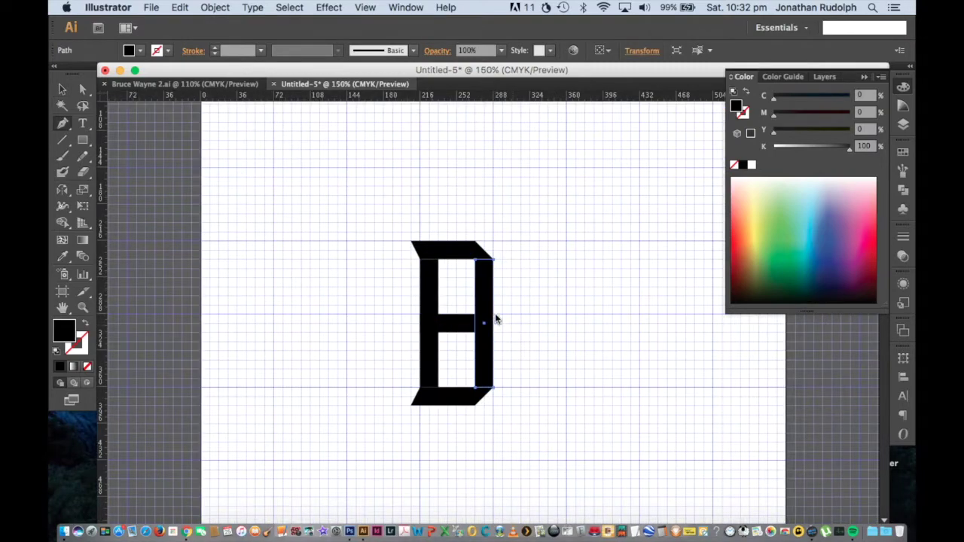
click(494, 317)
key(a)
key(Left)
click(542, 341)
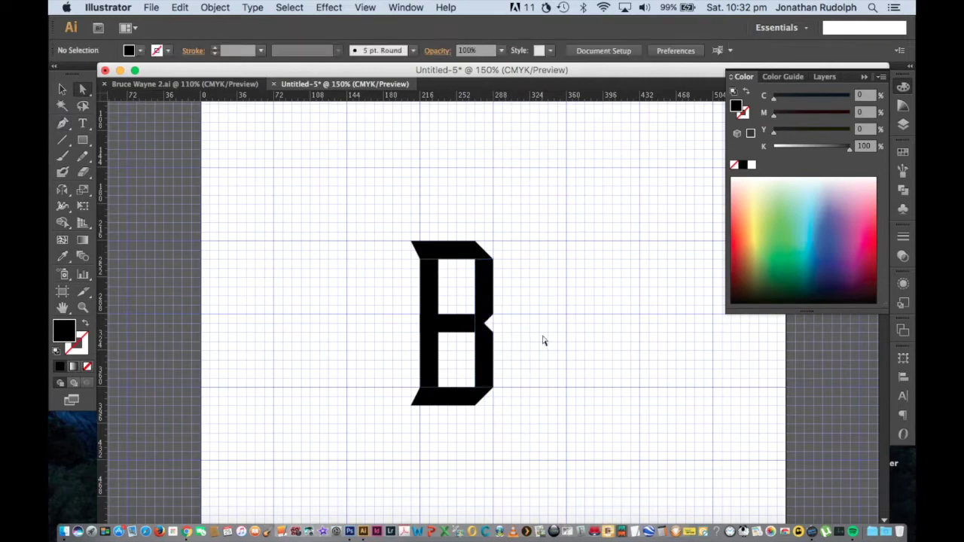
Rename Layer 1 to B, add a layer named W above it, and lock B.
click(903, 124)
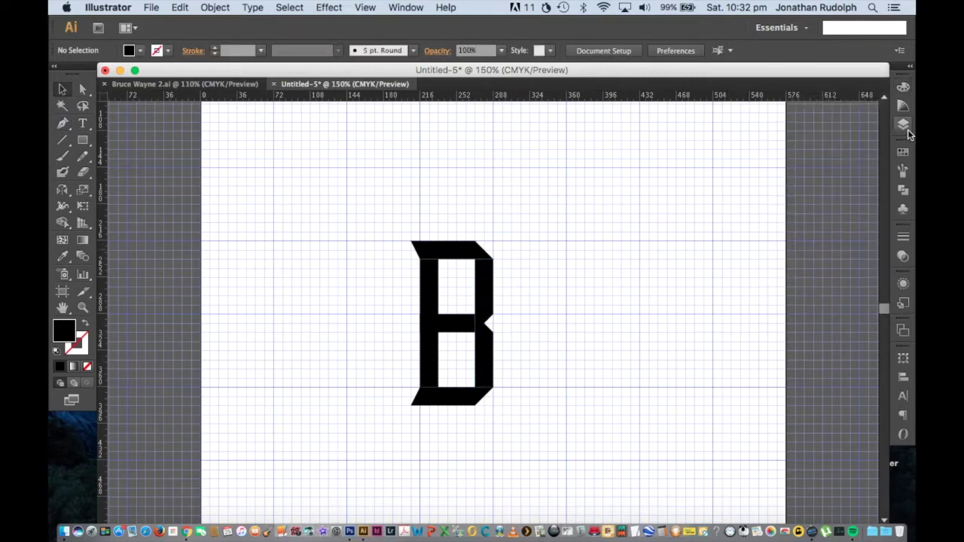
double_click(810, 96)
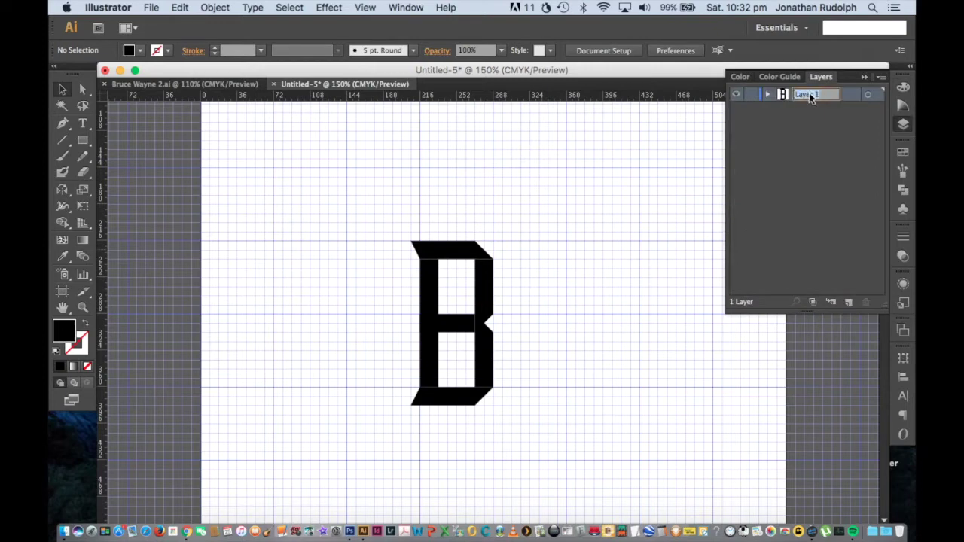
text(B)
click(849, 302)
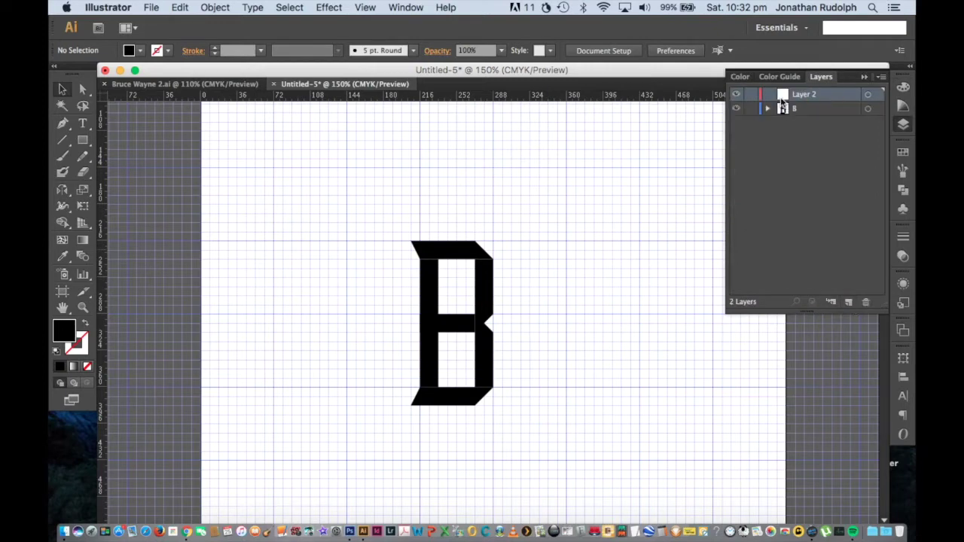
double_click(804, 94)
text(W)
key(Return)
click(750, 109)
click(868, 76)
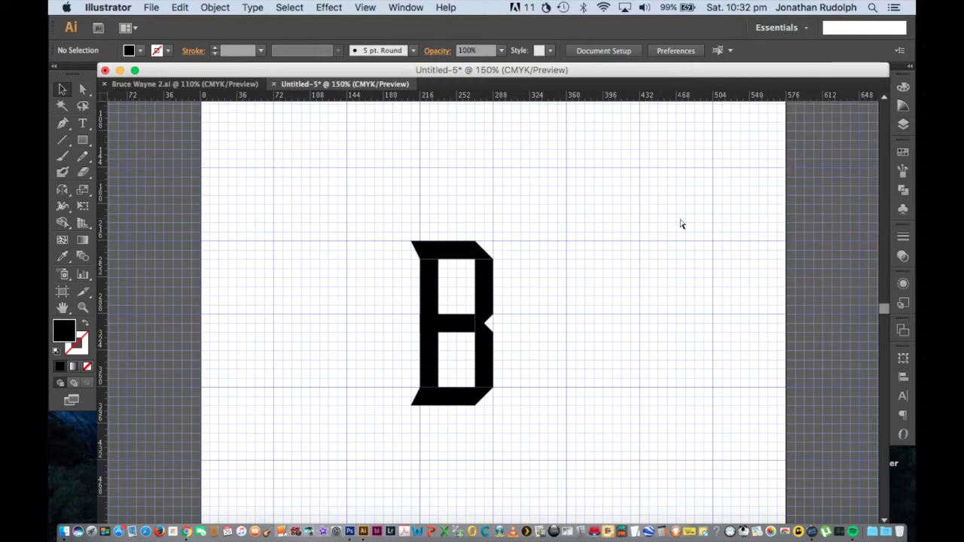
key(super+minus)
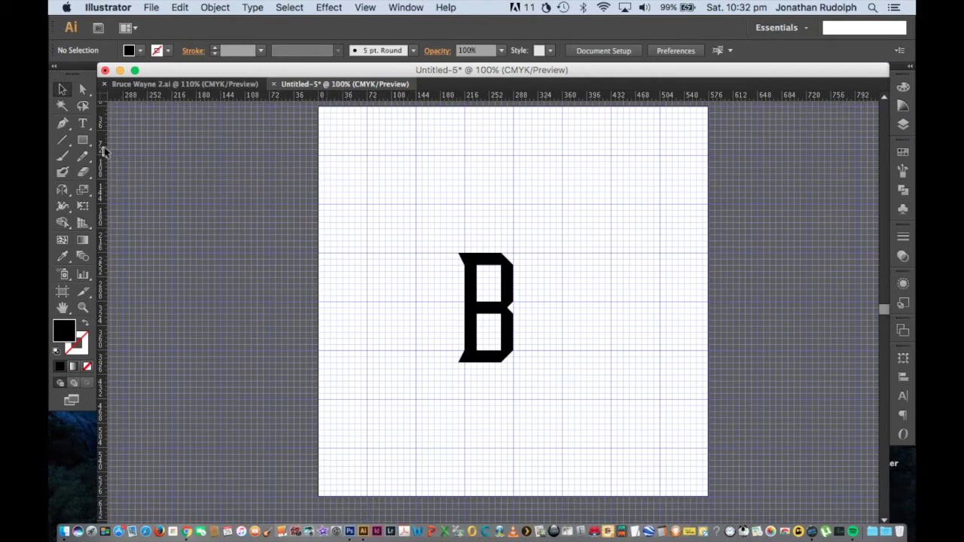
Draw a wide bar across the B's upper half and copy it down over the lower half.
click(83, 141)
drag(415, 272, 561, 283)
key(v)
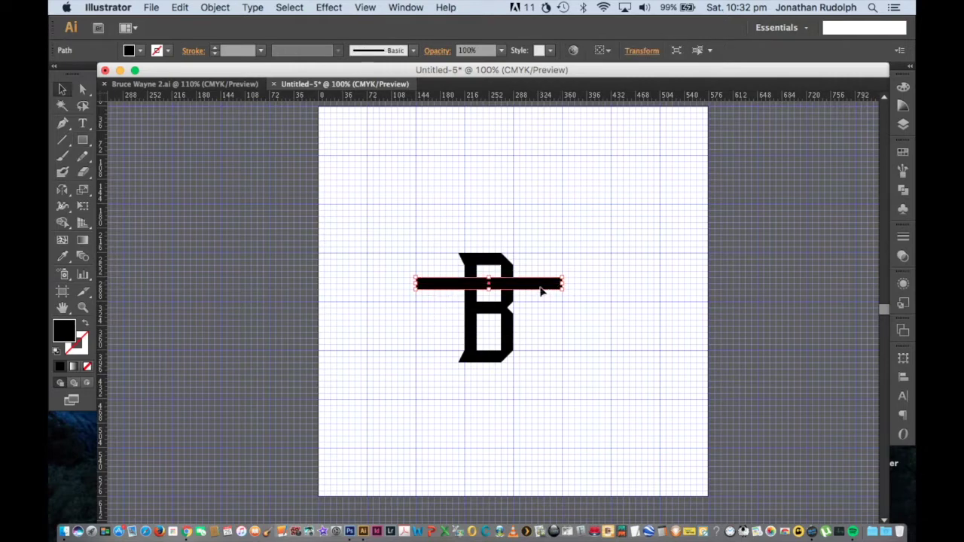
drag(542, 289, 542, 336)
click(597, 304)
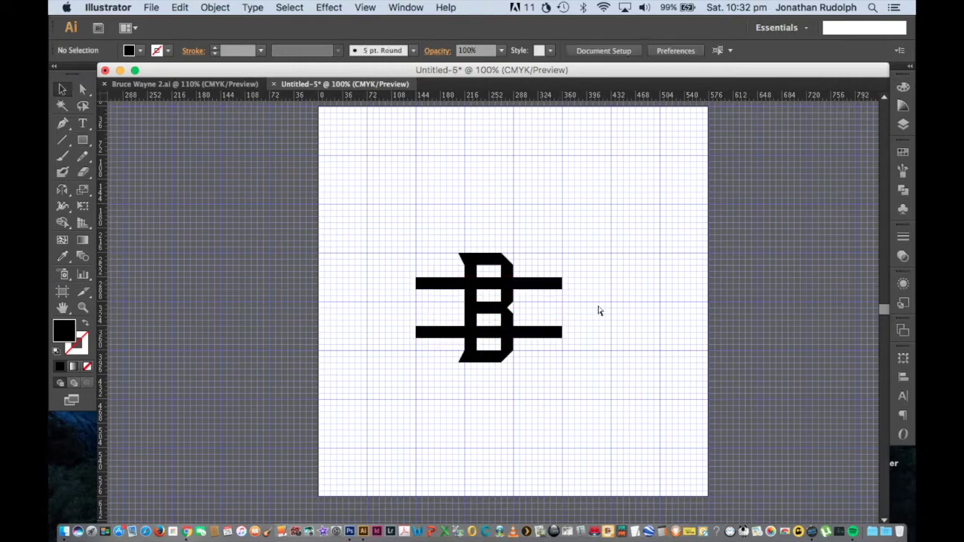
key(super+equal)
drag(598, 305, 586, 299)
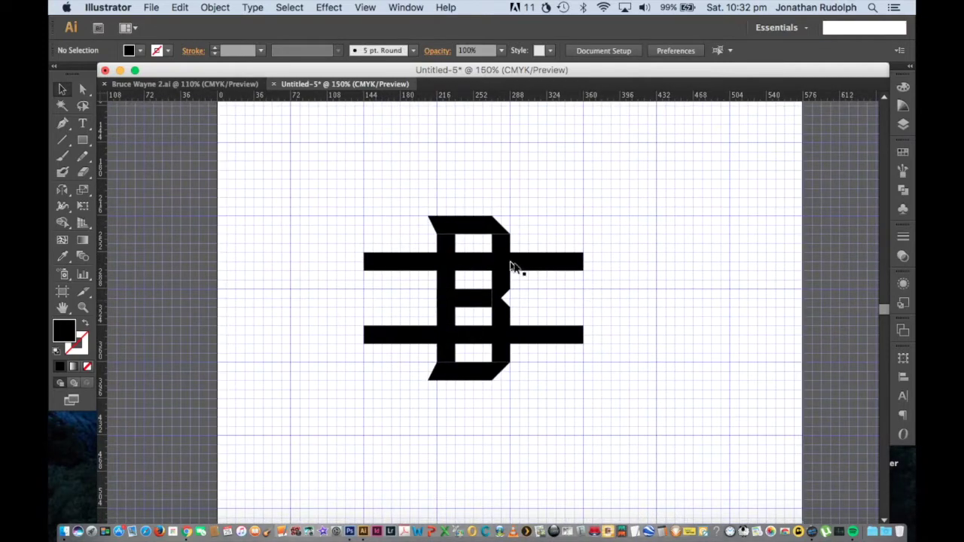
Draw a four-corner pen shape in the B's upper counter.
key(p)
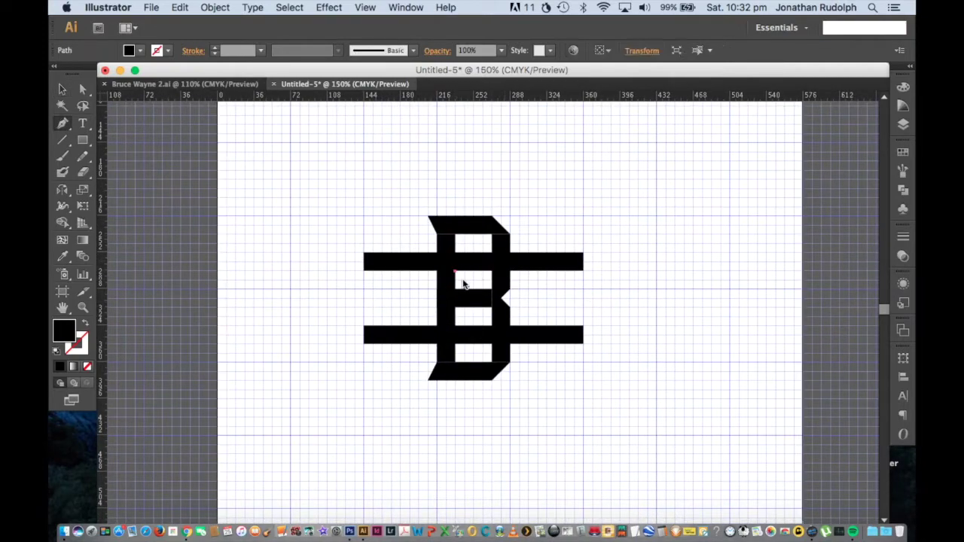
click(462, 279)
click(487, 282)
click(492, 272)
click(455, 272)
click(456, 273)
key(v)
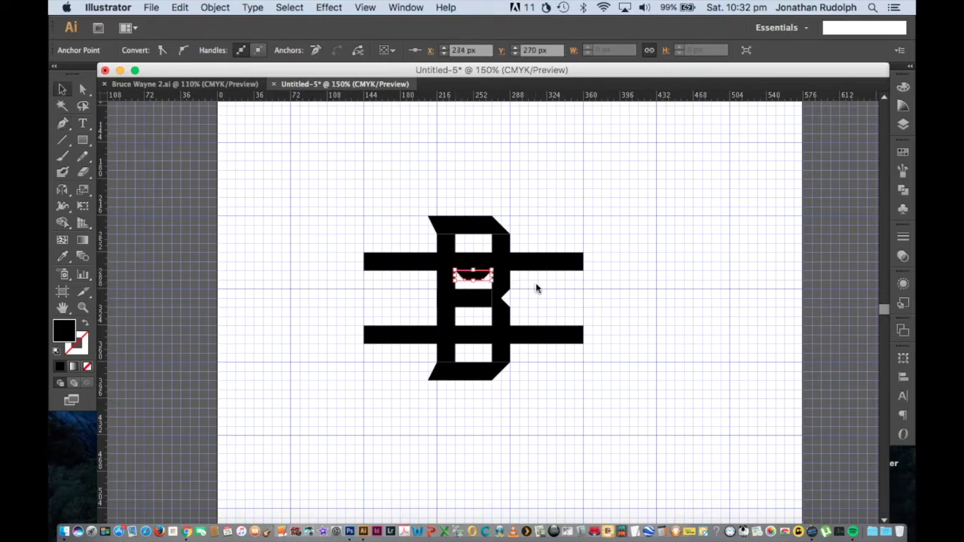
click(535, 287)
Draw a white V wedge just under the top bar.
key(p)
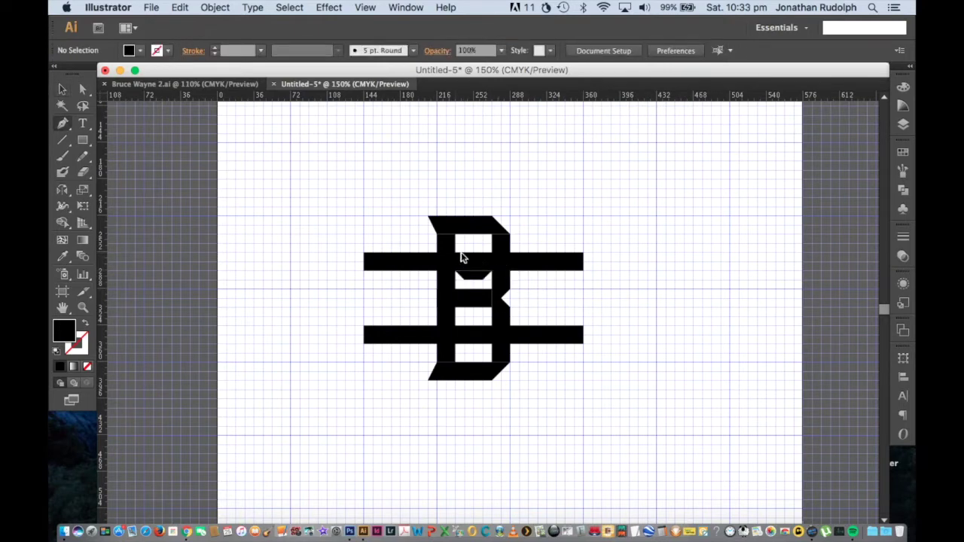
click(463, 257)
click(473, 262)
click(482, 254)
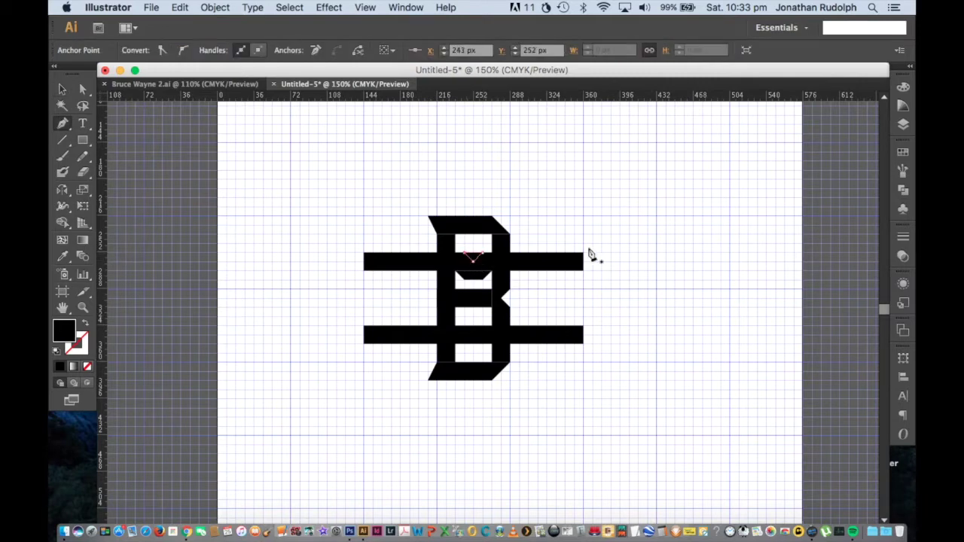
click(903, 152)
click(753, 157)
super+click(675, 156)
key(v)
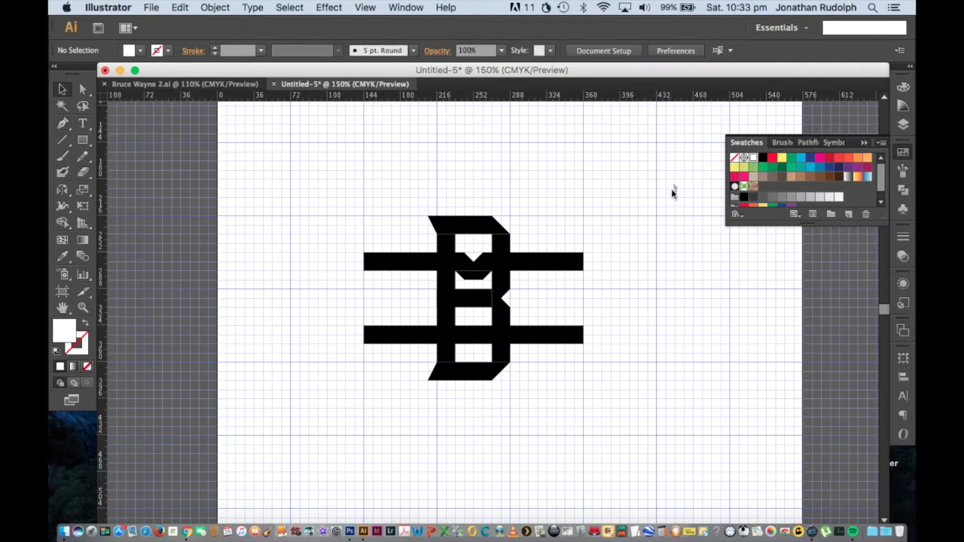
Copy the wedge down onto the lower bar and fill that copy black.
scroll(672, 189, down, 2)
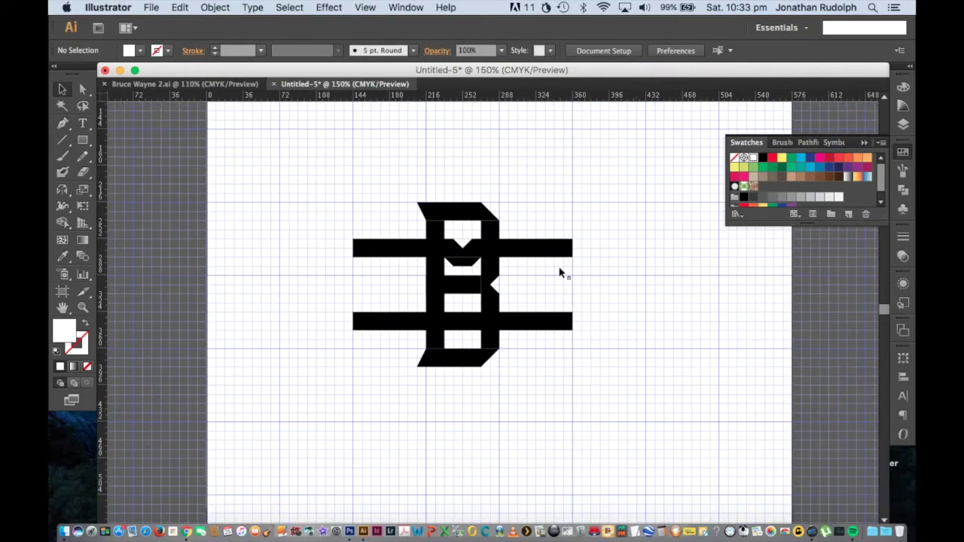
click(462, 245)
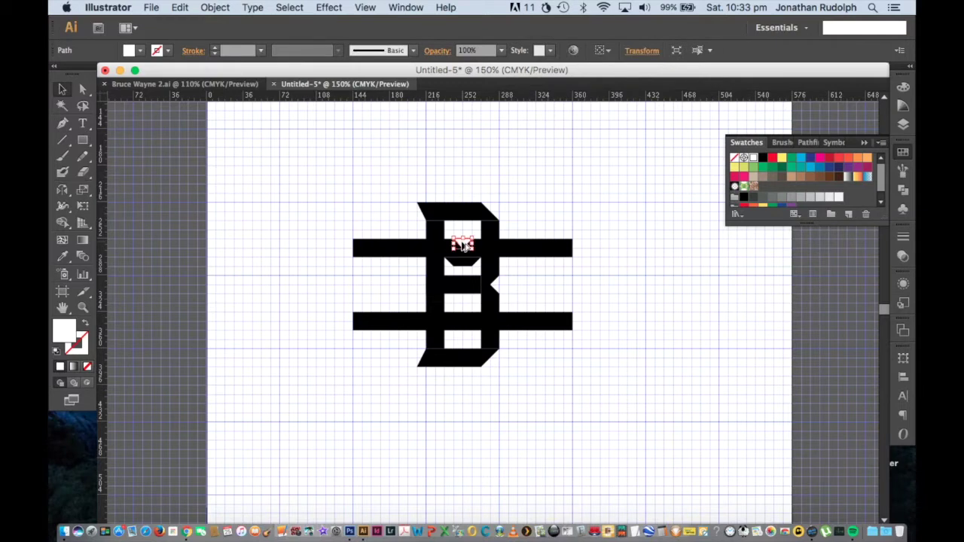
drag(464, 324, 438, 317)
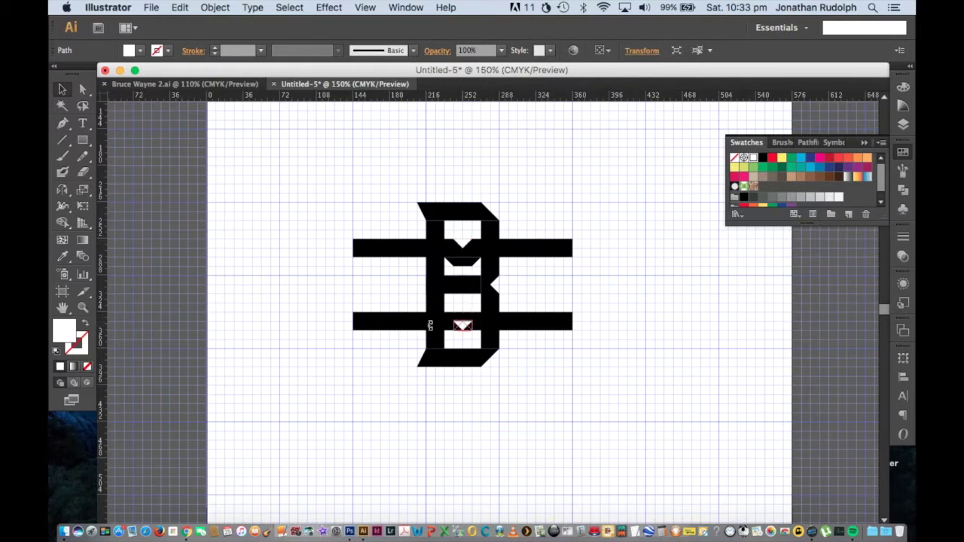
click(467, 342)
drag(465, 330, 463, 308)
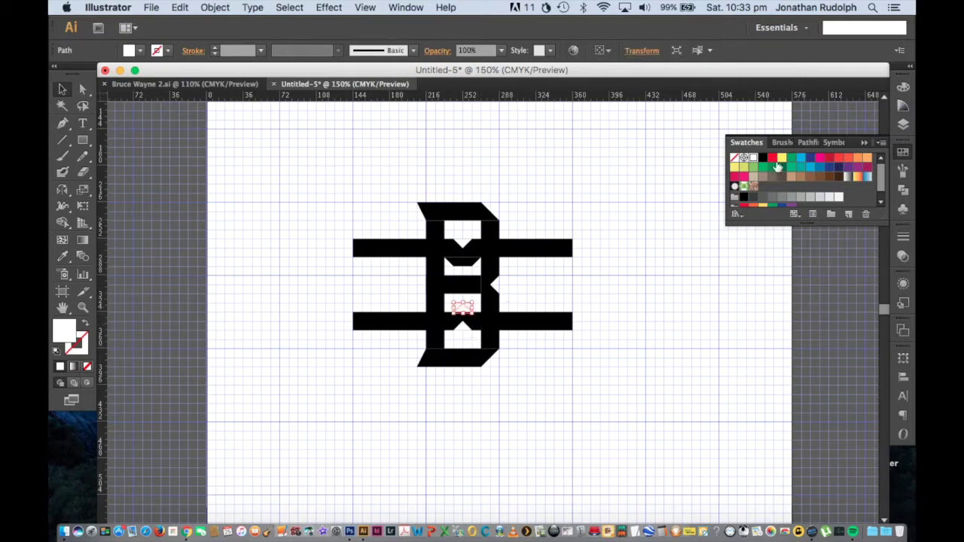
click(763, 158)
click(605, 194)
Check the paths in Outline view, return to Preview, and frame the whole letterform.
key(super+equal)
key(super+equal)
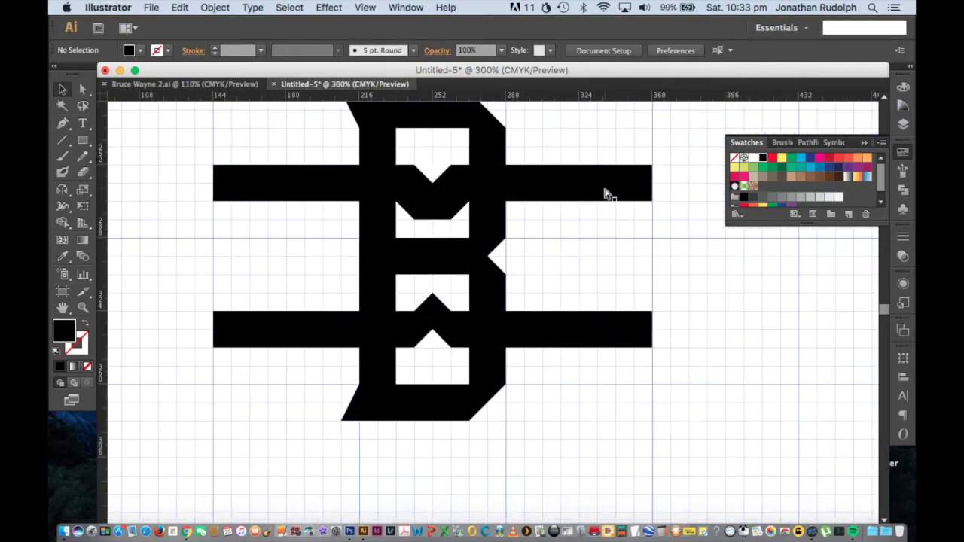
key(super+equal)
key(super+y)
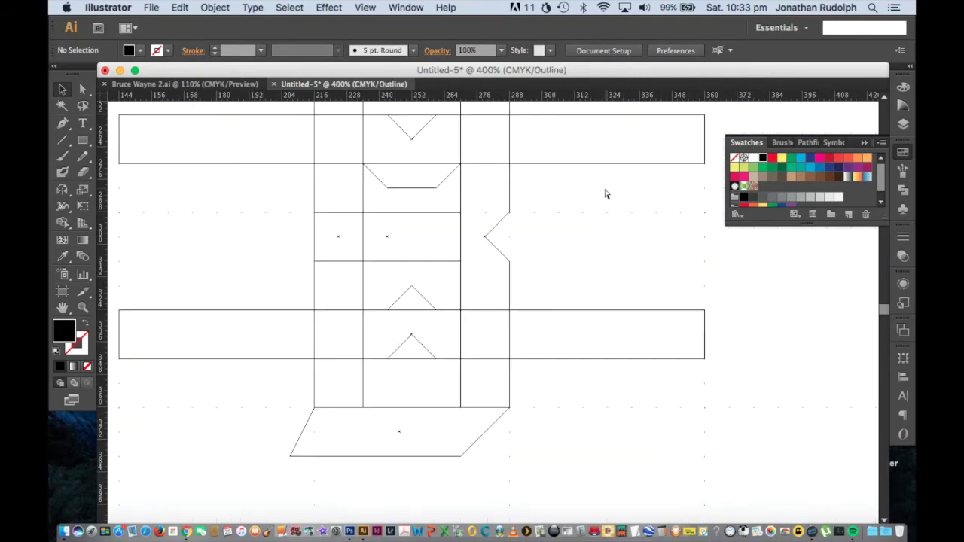
key(super+y)
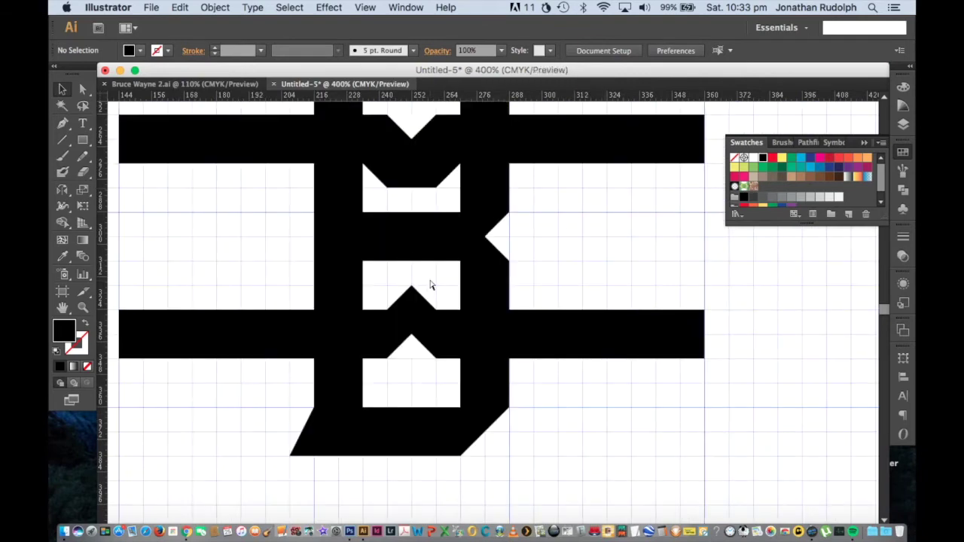
key(super+minus)
key(super+minus)
scroll(557, 306, right, 3)
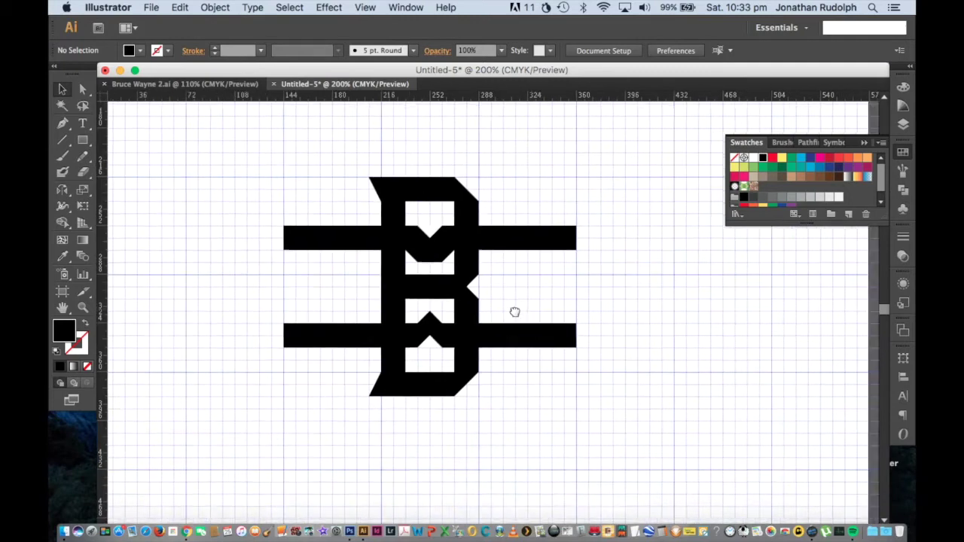
scroll(514, 312, right, 3)
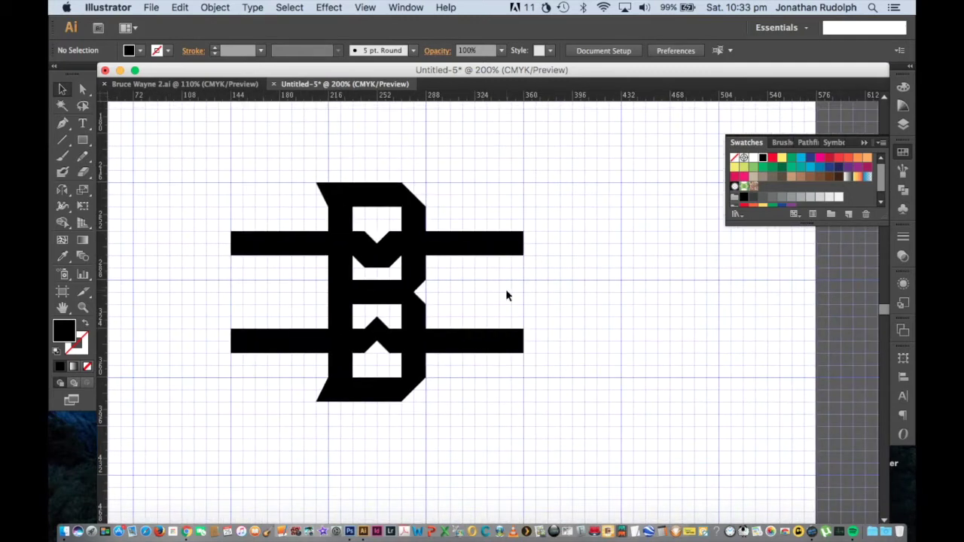
Copy the top bar and rotate the copy to a diagonal angle.
mouse_move(485, 248)
mouse_down()
mouse_move(507, 355)
mouse_move(527, 287)
mouse_up()
click(532, 358)
key(r)
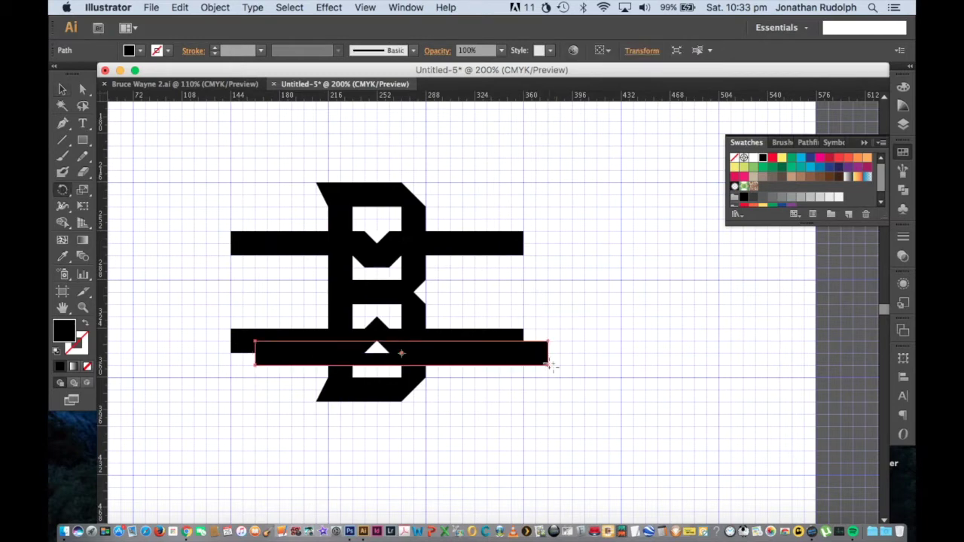
drag(550, 346, 525, 288)
drag(486, 253, 543, 231)
key(v)
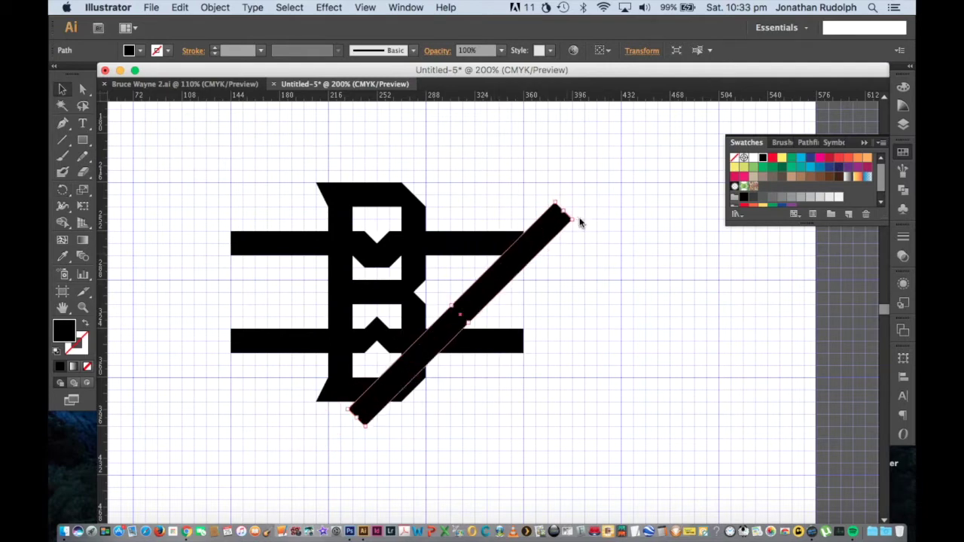
drag(538, 190, 530, 194)
key(ctrl+z)
Rotate the diagonal bar steeper and nudge it slightly left.
key(r)
mouse_move(563, 215)
mouse_down()
mouse_move(537, 185)
mouse_move(530, 211)
mouse_up()
key(v)
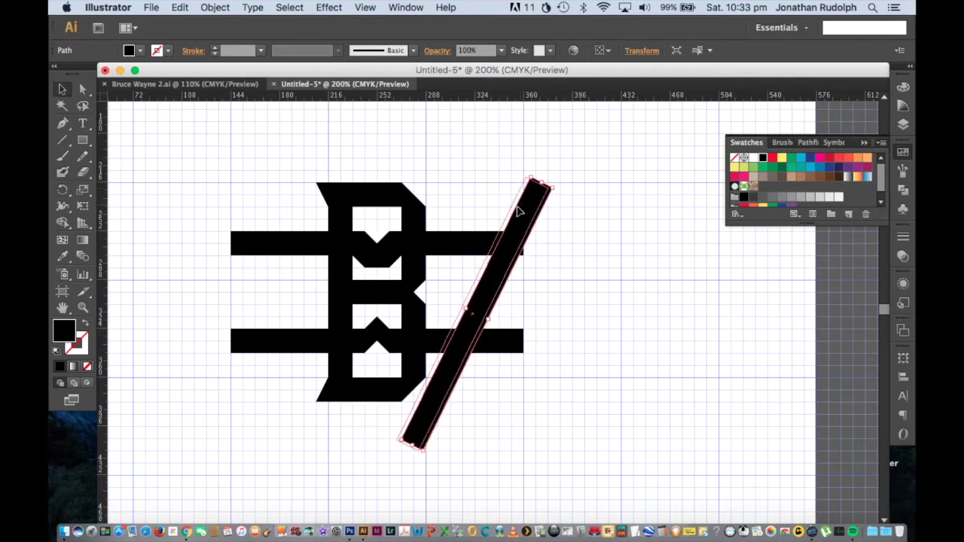
drag(524, 211, 518, 210)
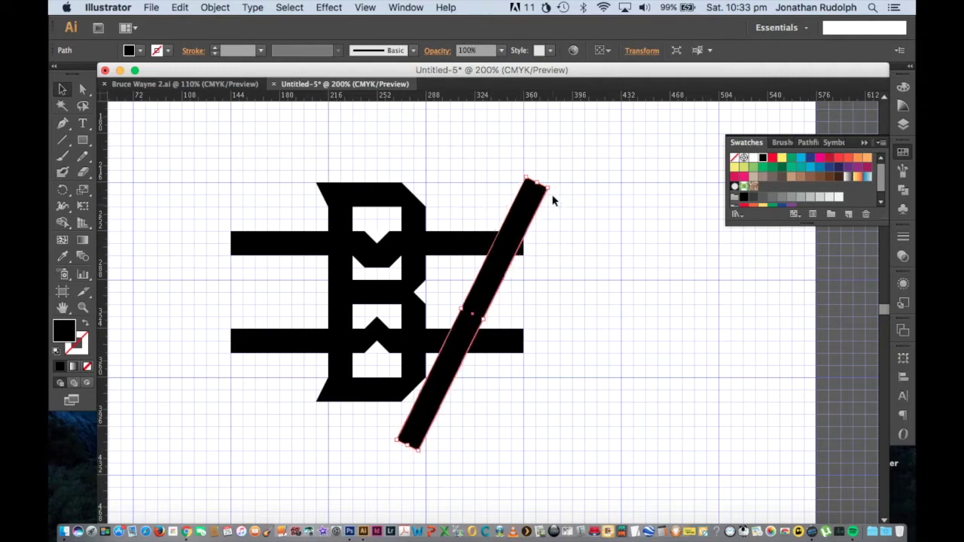
click(565, 200)
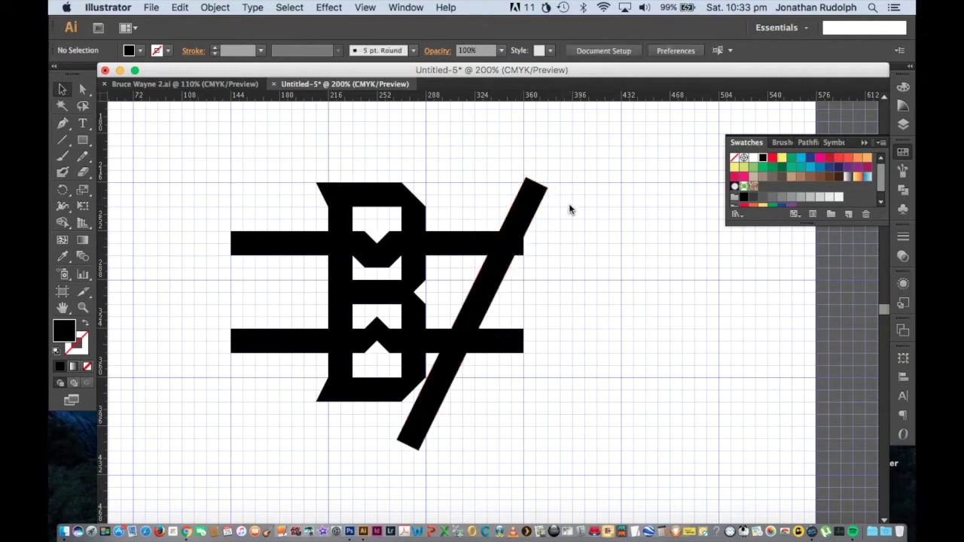
Fine-tune the diagonal slash to a steeper angle across both bars.
click(531, 223)
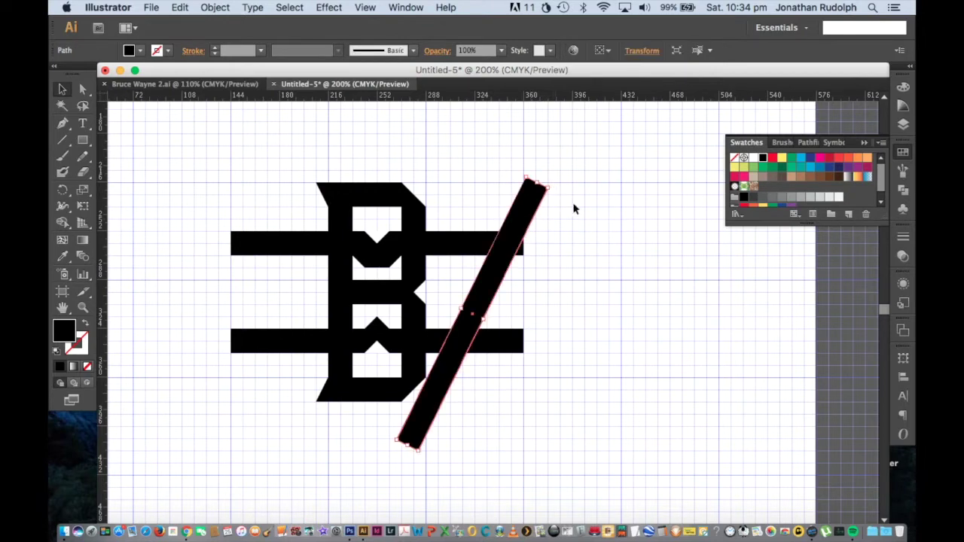
drag(579, 204, 496, 314)
click(566, 245)
click(536, 205)
drag(552, 188, 542, 177)
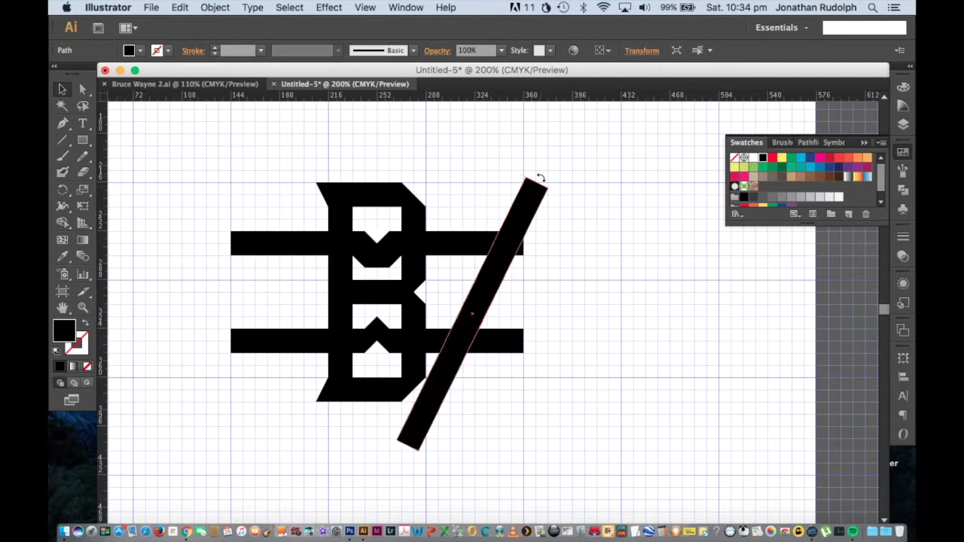
drag(540, 177, 537, 180)
click(570, 198)
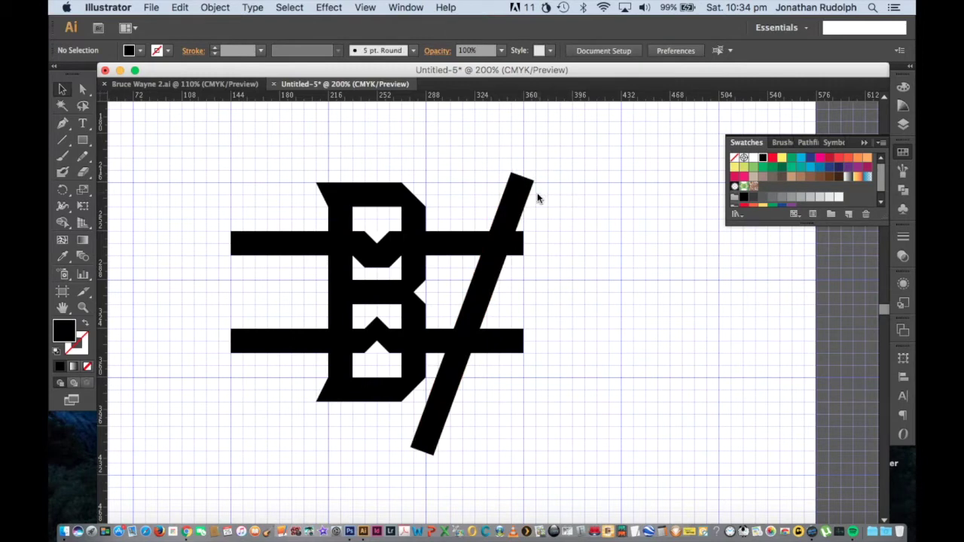
key(super+z)
drag(537, 197, 536, 191)
click(578, 195)
key(super+a)
Recenter the view and select all the monogram shapes.
click(573, 198)
key(super+a)
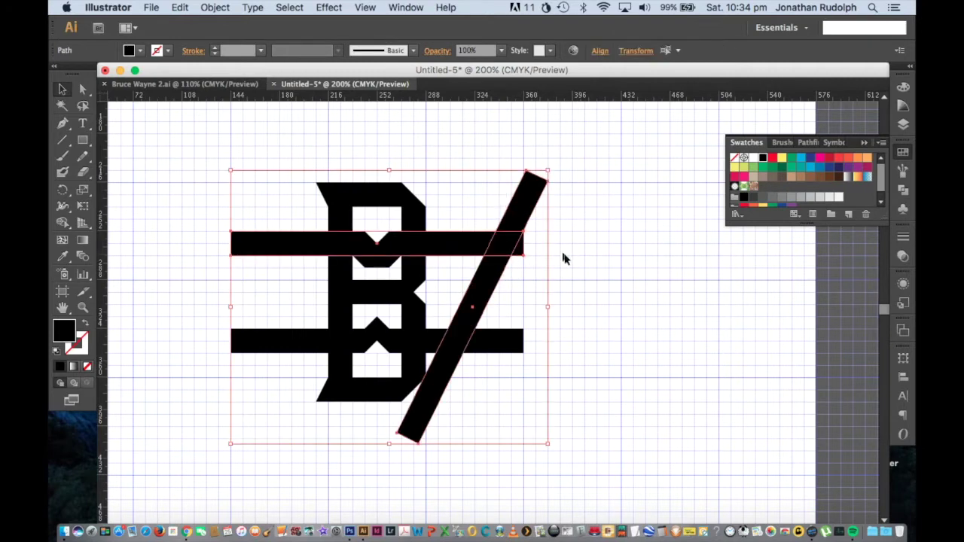
key(super+equal)
key(super+equal)
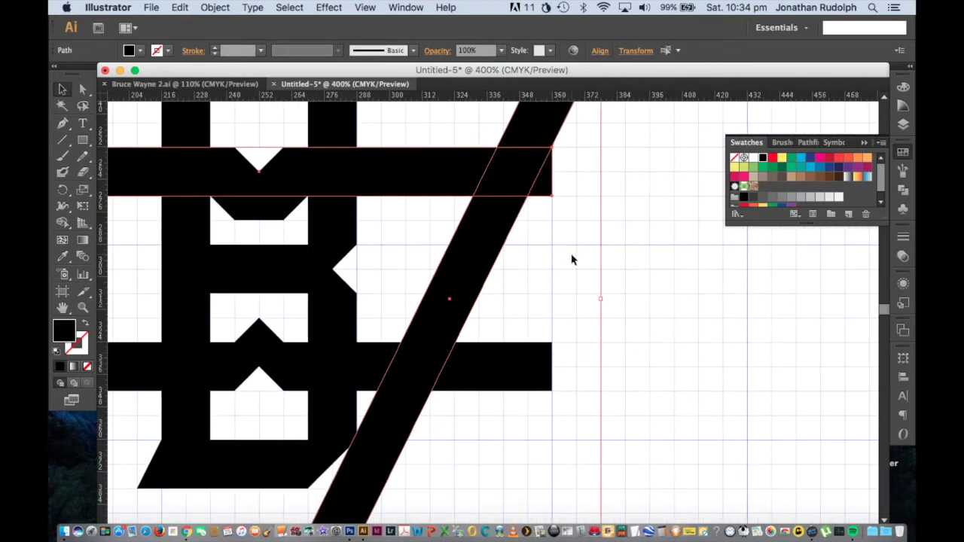
click(572, 260)
key(super+minus)
key(super+minus)
key(super+minus)
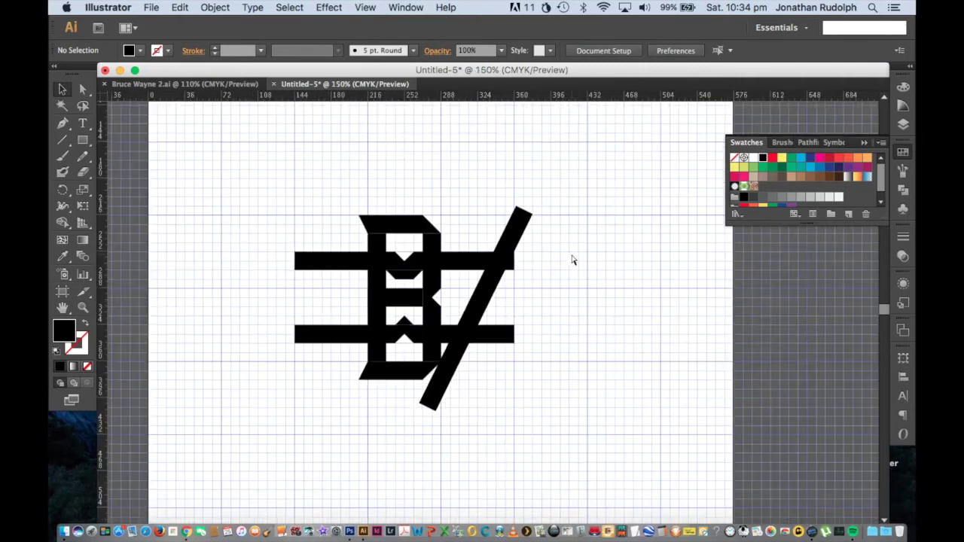
drag(571, 255, 613, 262)
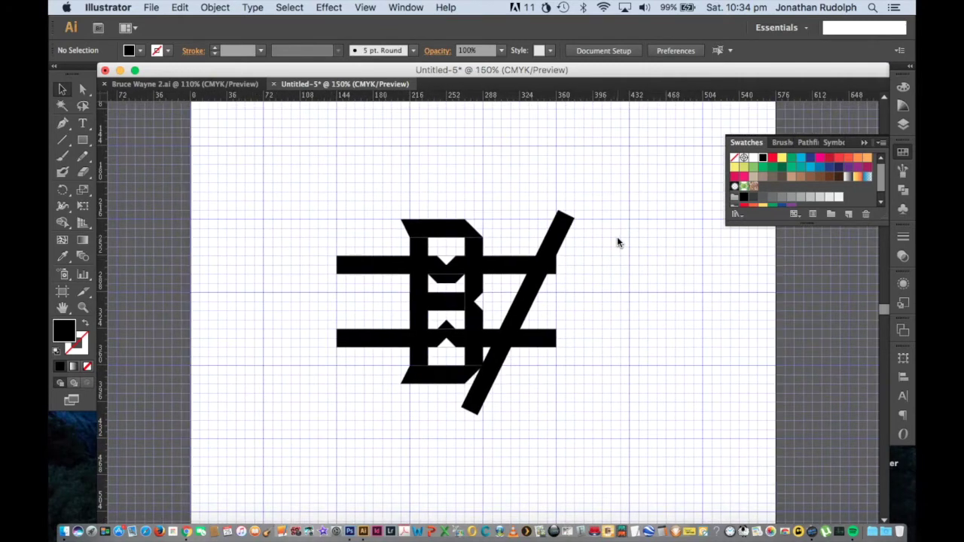
drag(616, 194, 521, 356)
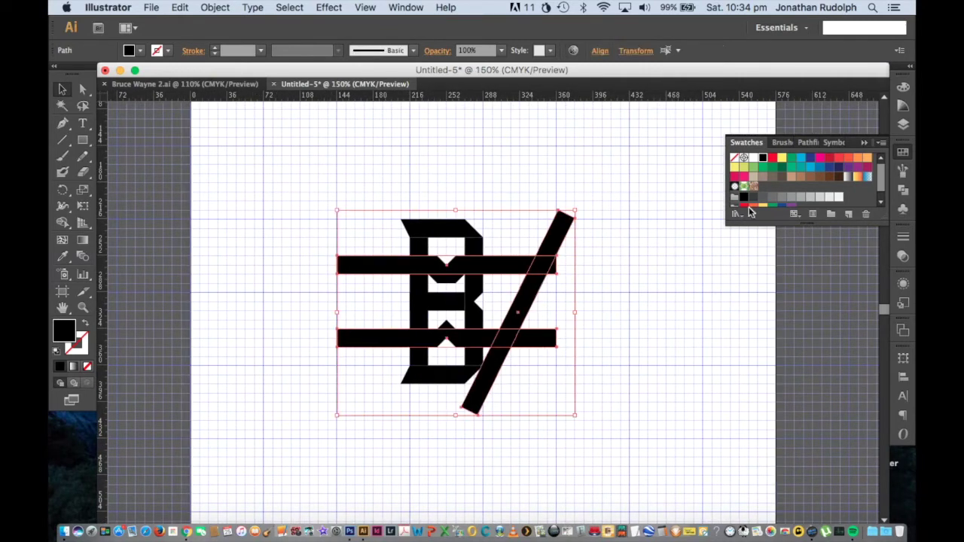
click(448, 253)
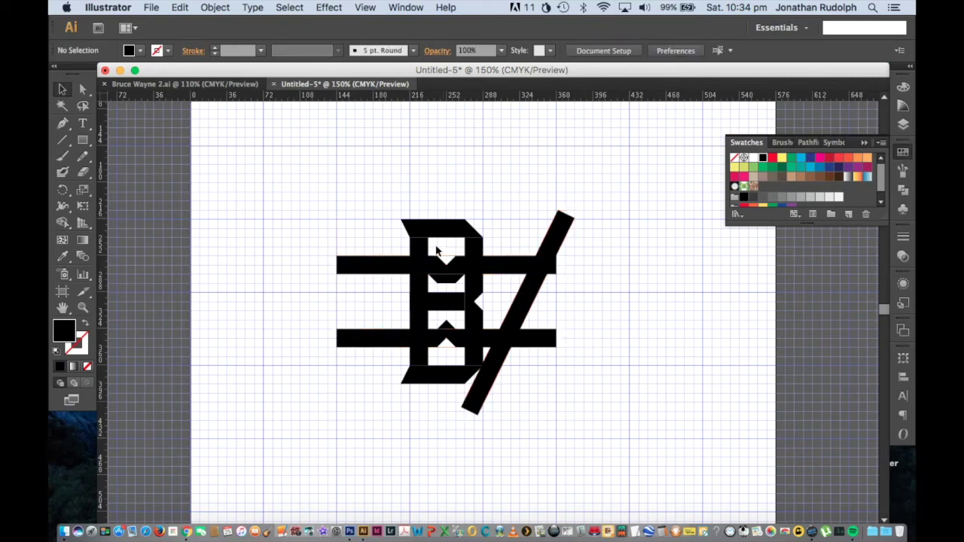
key(super+a)
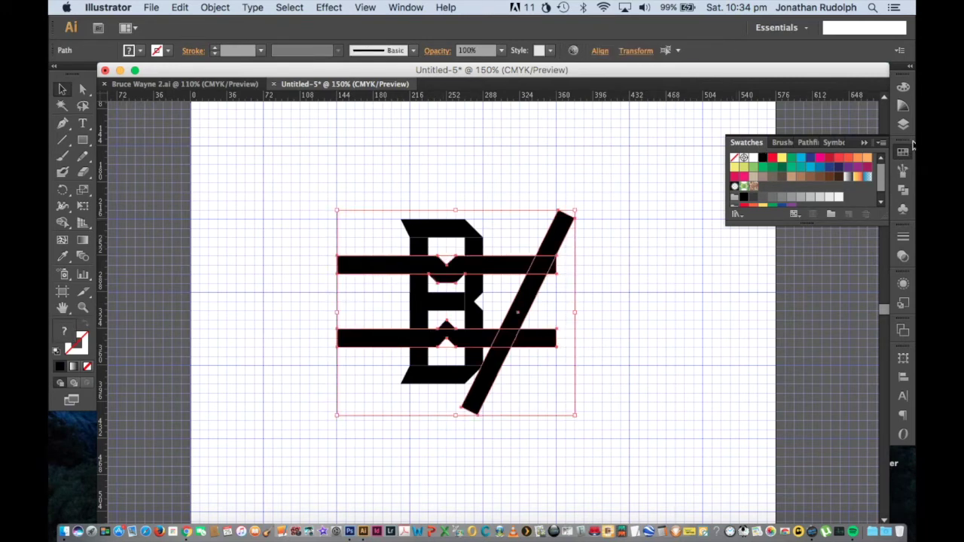
Set Pathfinder options to 0.028 pt precision with Remove Redundant Points, then Divide.
click(904, 125)
click(904, 191)
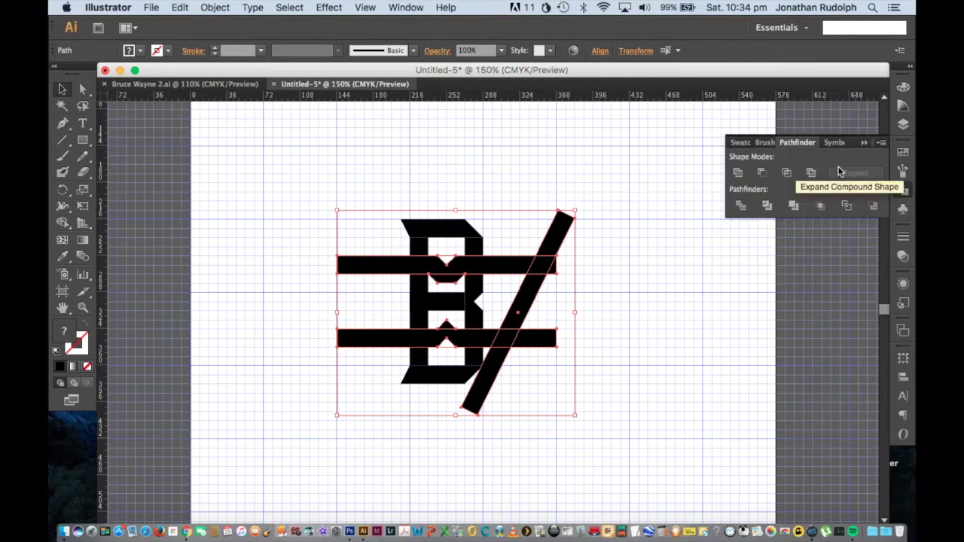
click(882, 143)
click(829, 177)
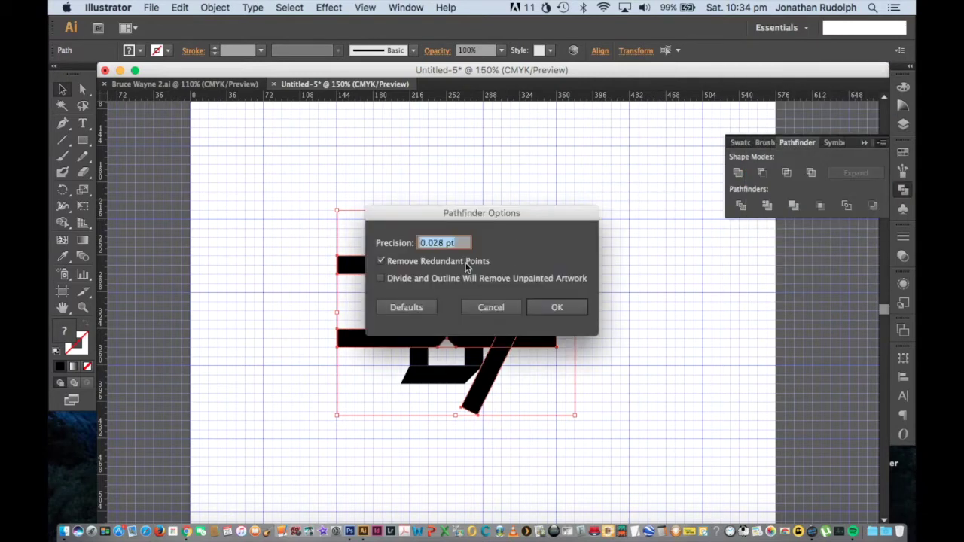
click(558, 306)
click(741, 204)
click(571, 279)
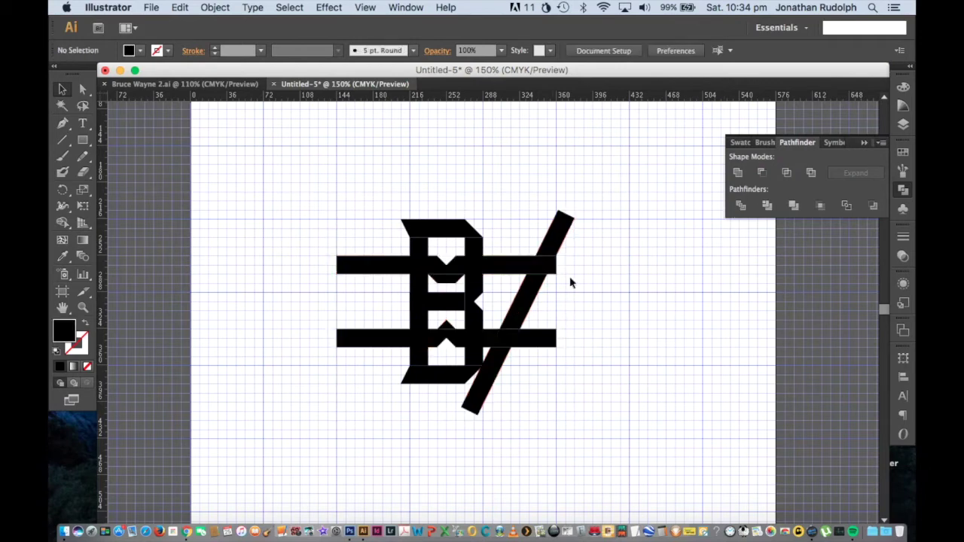
Delete the slash piece protruding above the top bar.
key(shift+m)
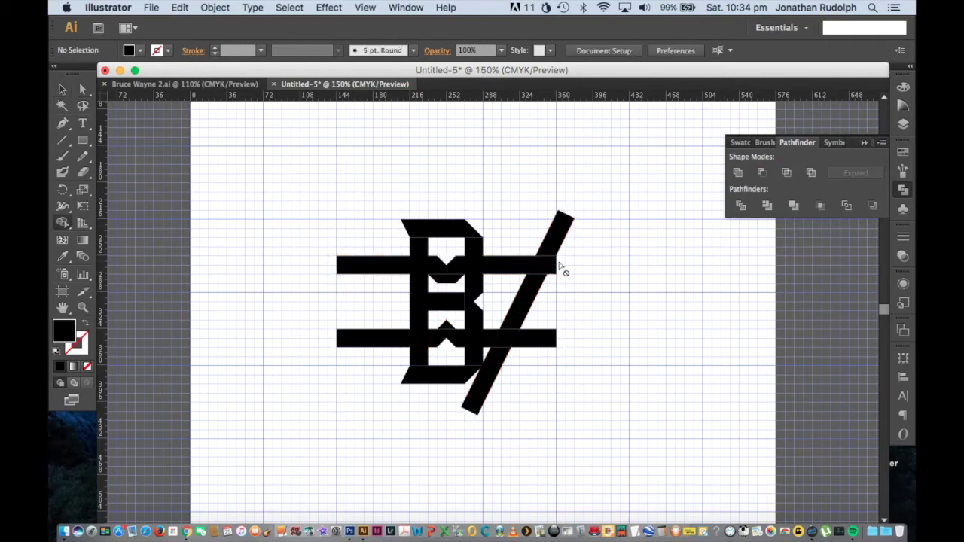
key(a)
click(555, 267)
click(551, 269)
click(561, 276)
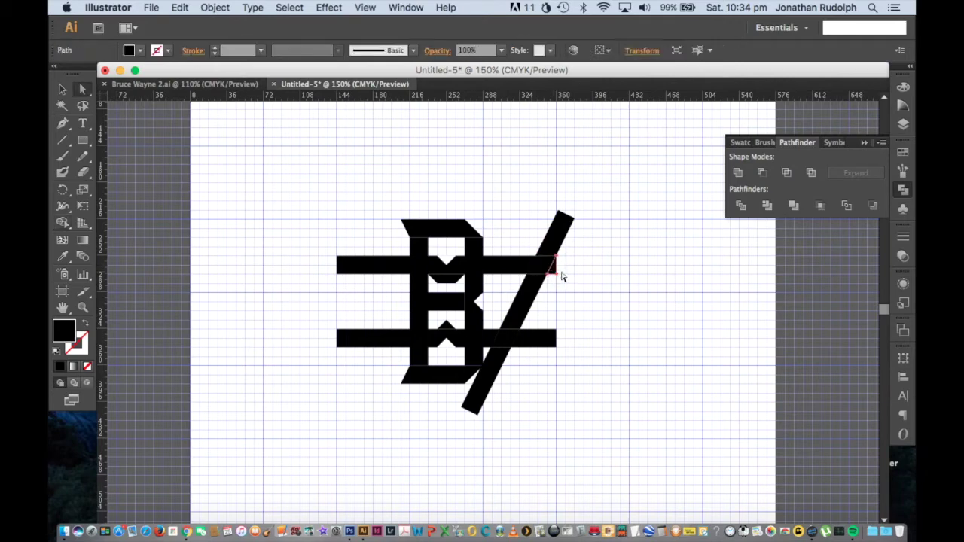
drag(568, 282, 556, 273)
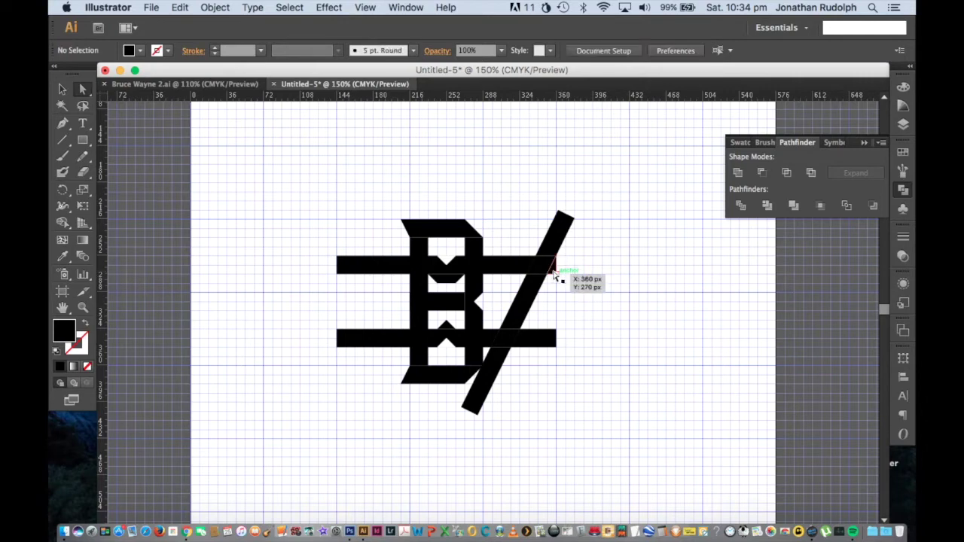
click(578, 274)
click(567, 244)
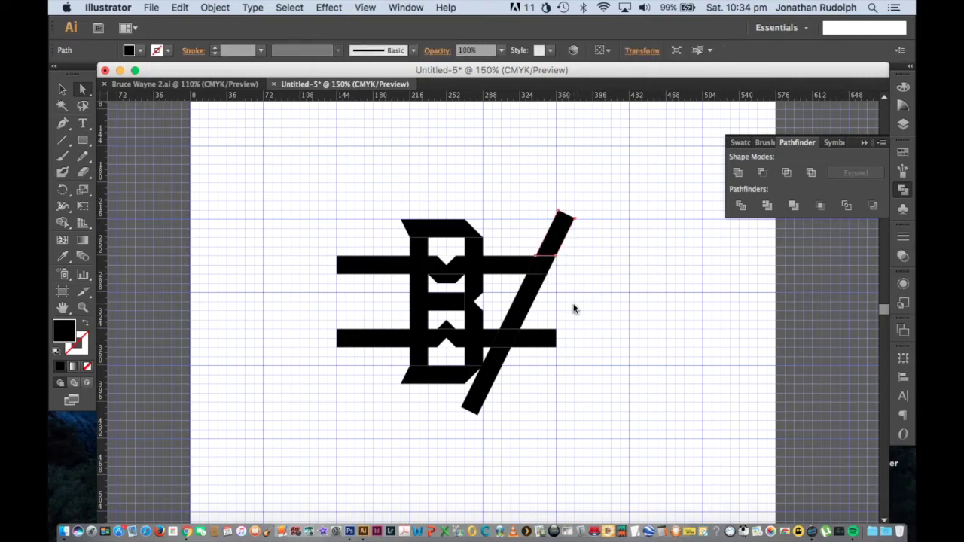
key(Delete)
Delete the stray piece right of the lower bar and the slash end below it.
click(548, 338)
key(Delete)
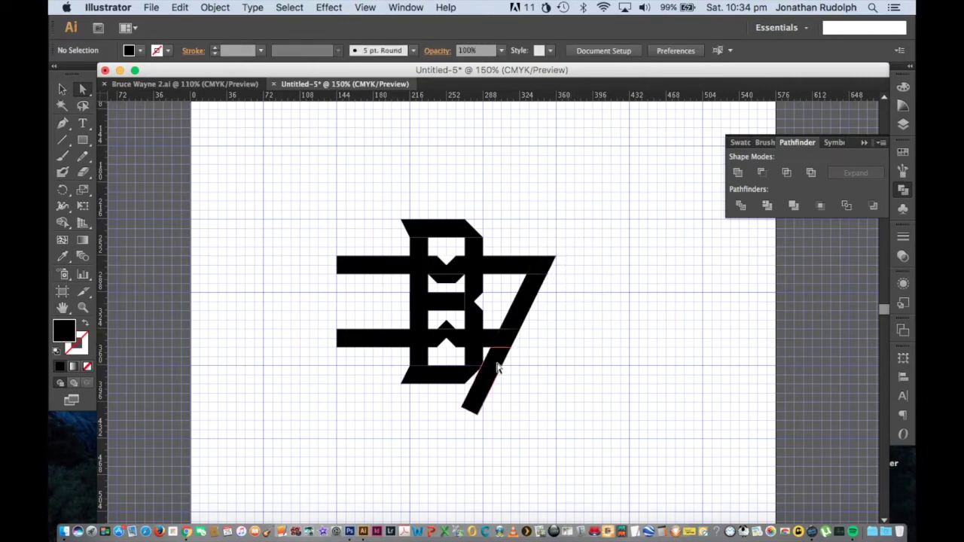
click(495, 366)
key(Delete)
Send the top horizontal bar behind the B.
key(shift+m)
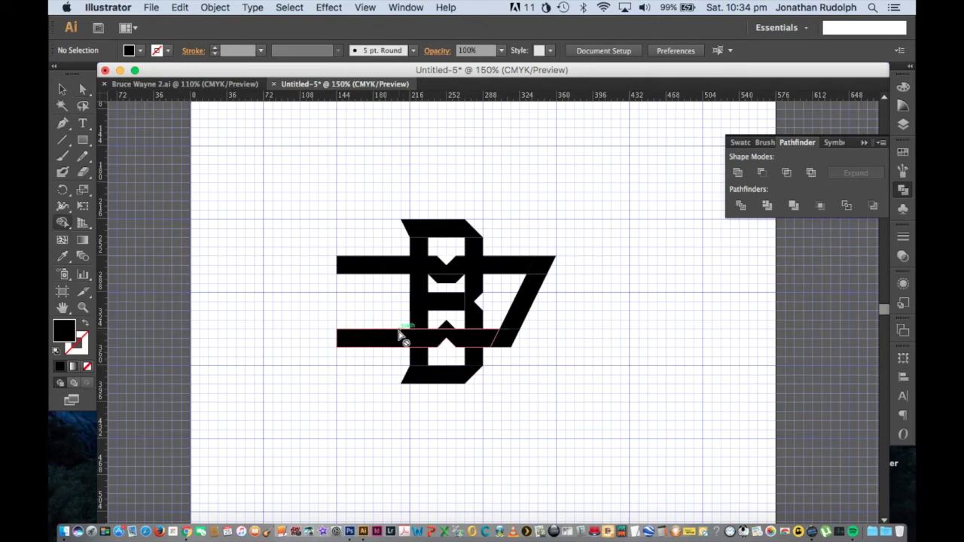
click(376, 275)
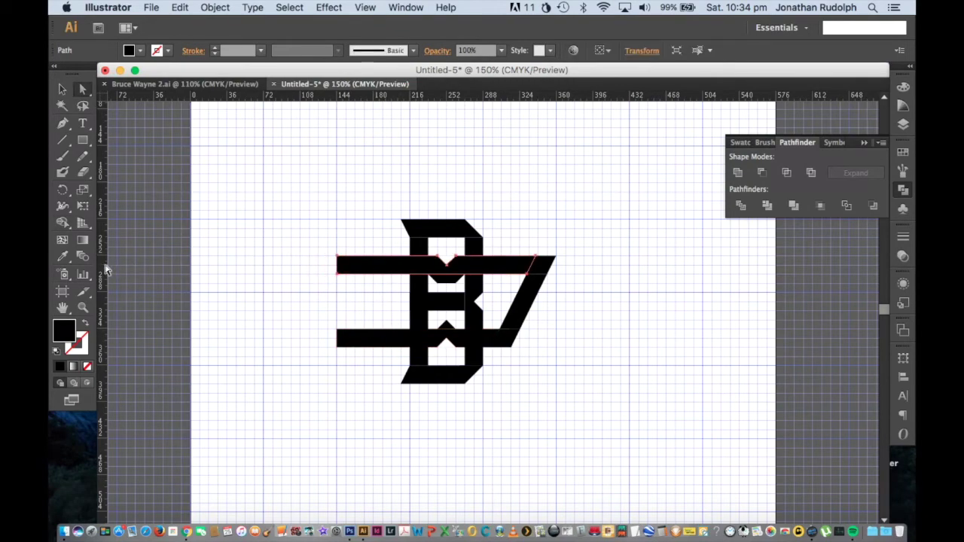
key(v)
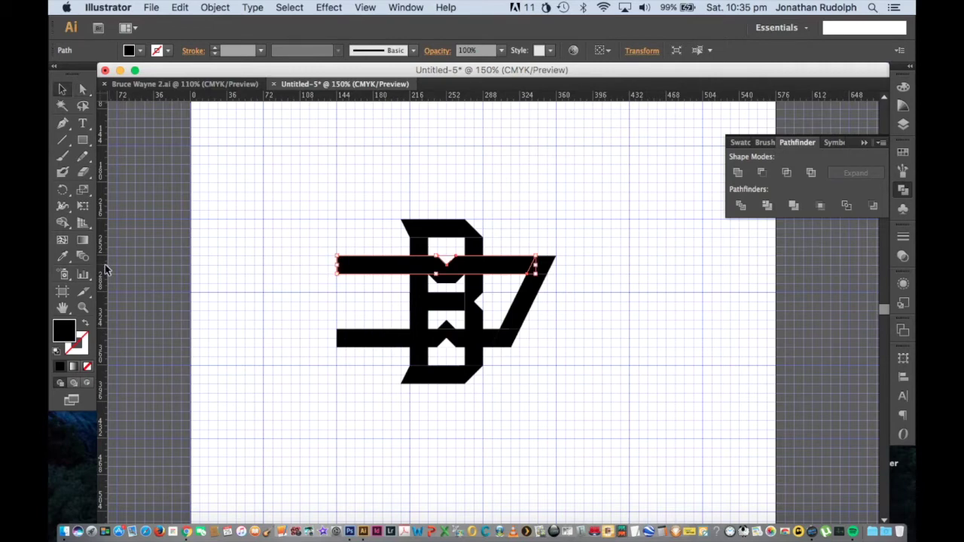
key(ctrl+shift+bracketleft)
click(494, 227)
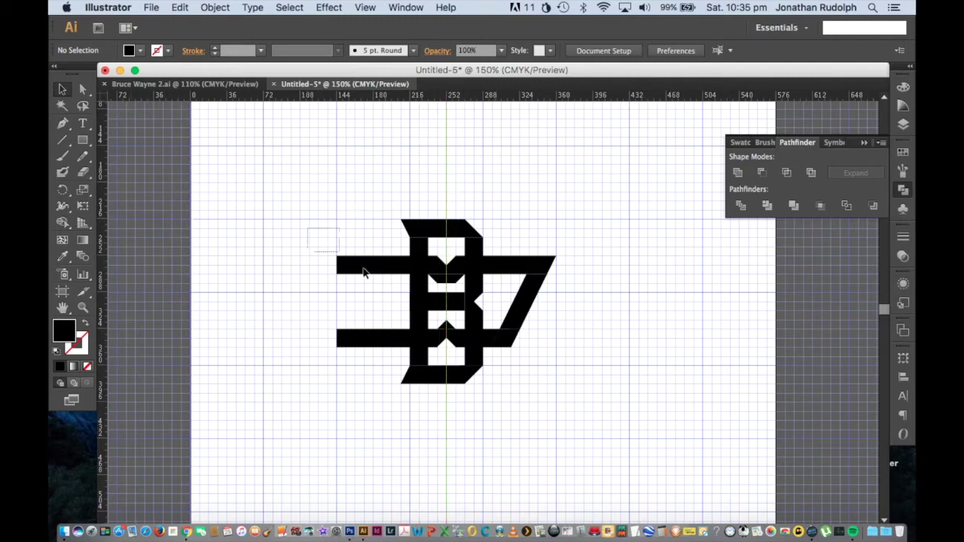
Divide the two horizontal bars and the 7 with Pathfinder, then delete the bars' left halves.
drag(308, 247, 581, 366)
click(739, 209)
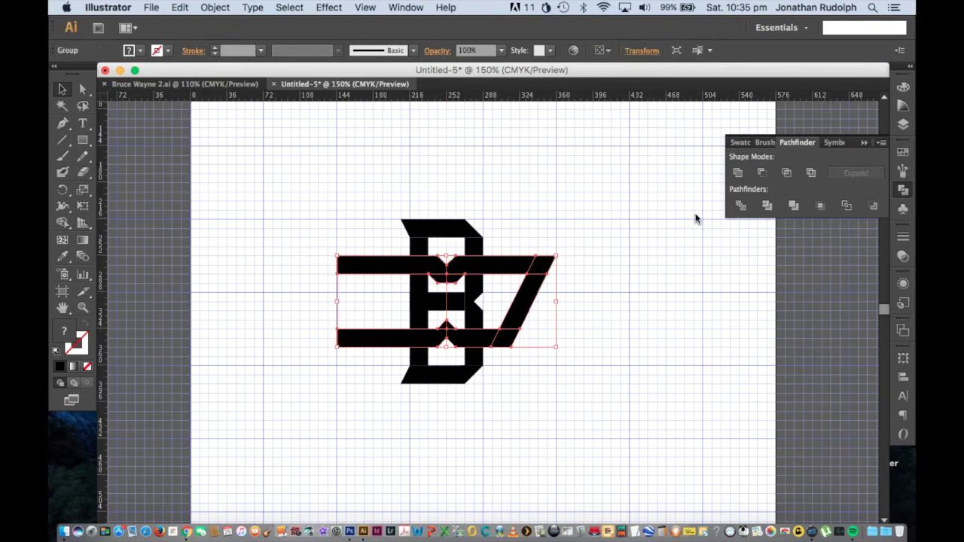
click(391, 251)
drag(325, 236, 450, 379)
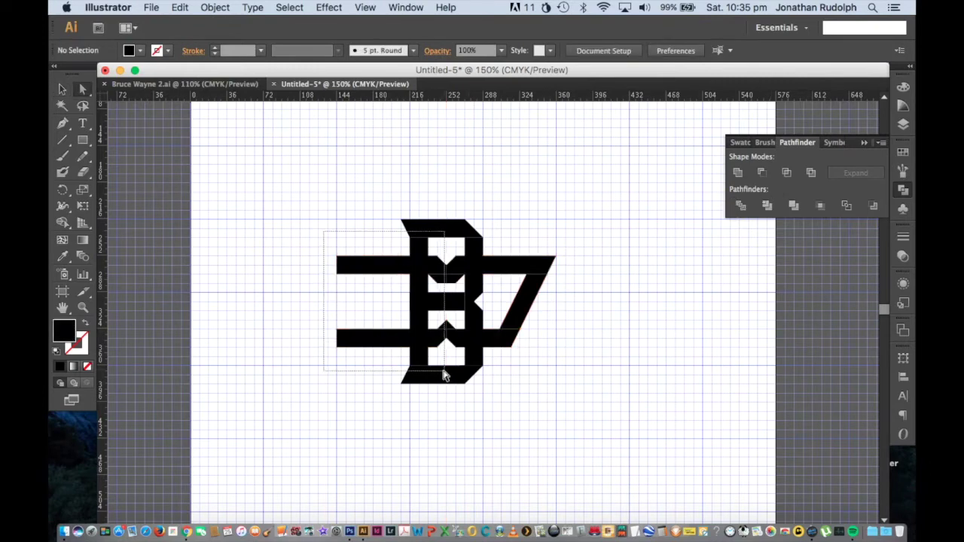
key(Delete)
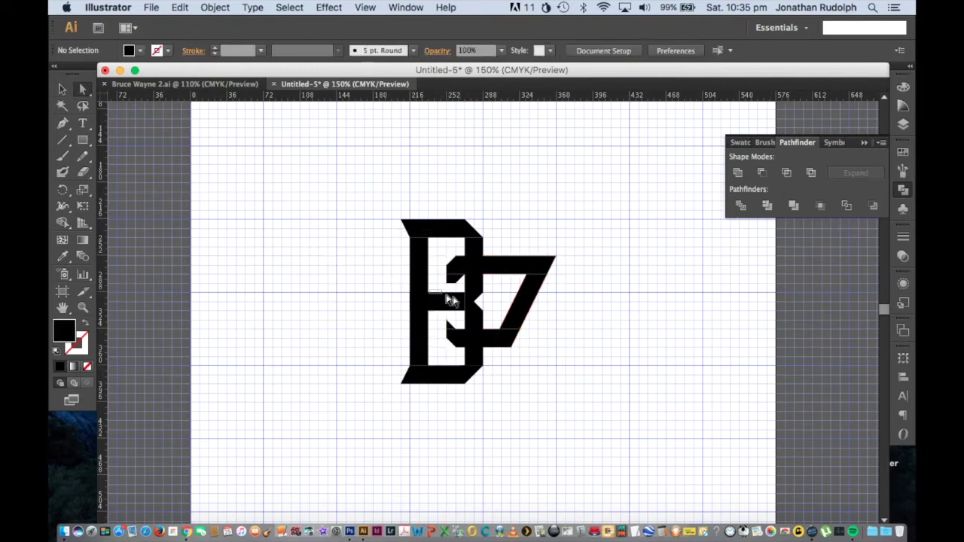
click(488, 312)
click(496, 310)
key(v)
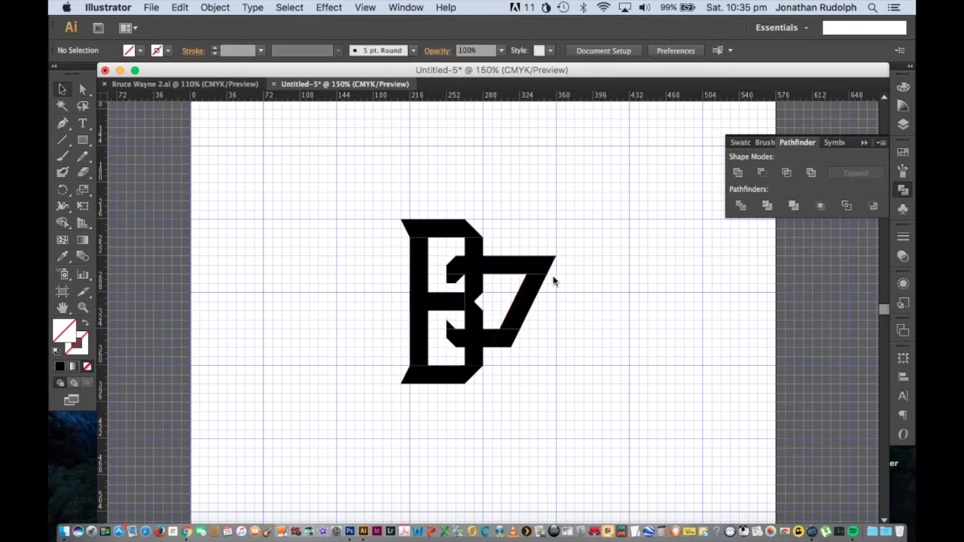
Delete the small leftover piece from the B's lower notch.
click(541, 273)
click(605, 191)
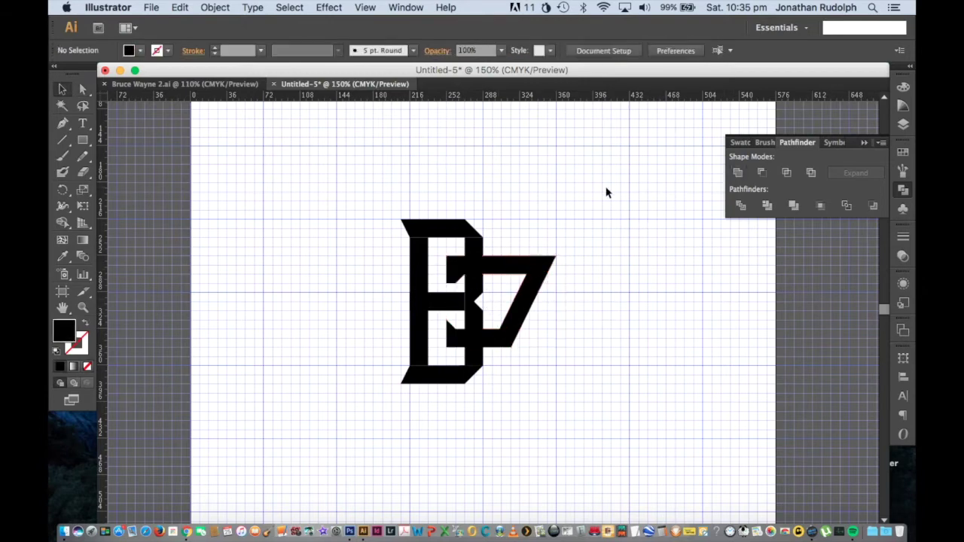
key(super+z)
click(607, 190)
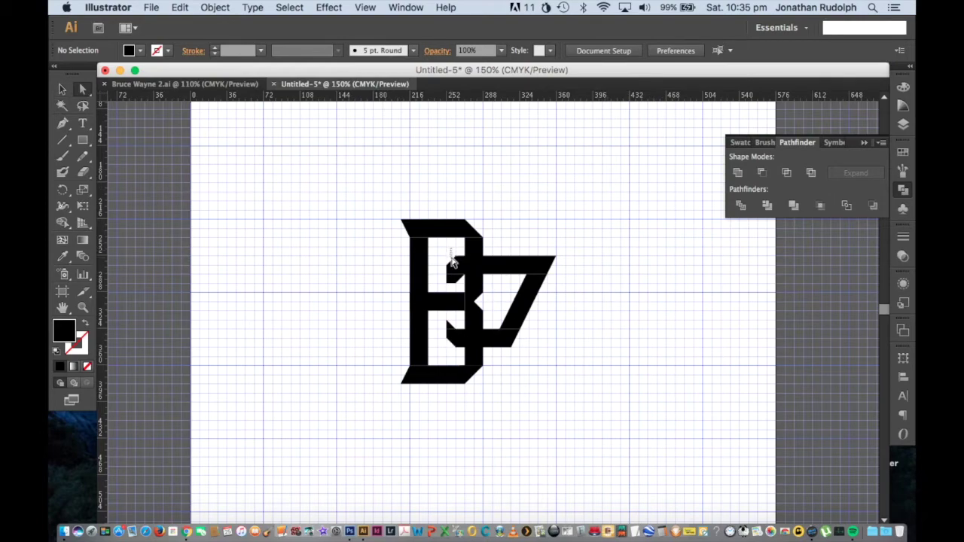
click(453, 262)
click(433, 321)
click(449, 349)
key(Delete)
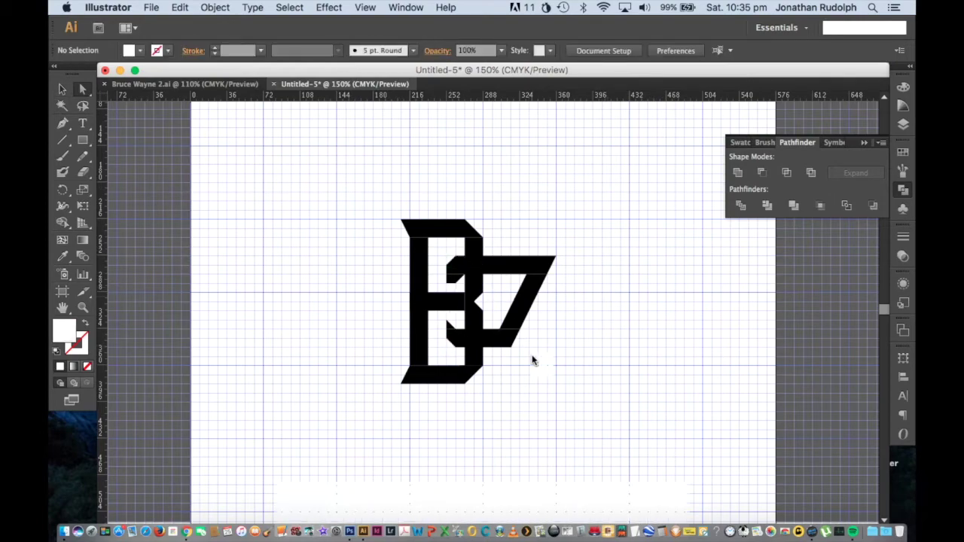
Unite the remaining 7 pieces into one solid shape.
click(494, 354)
click(738, 173)
click(667, 188)
key(super+equal)
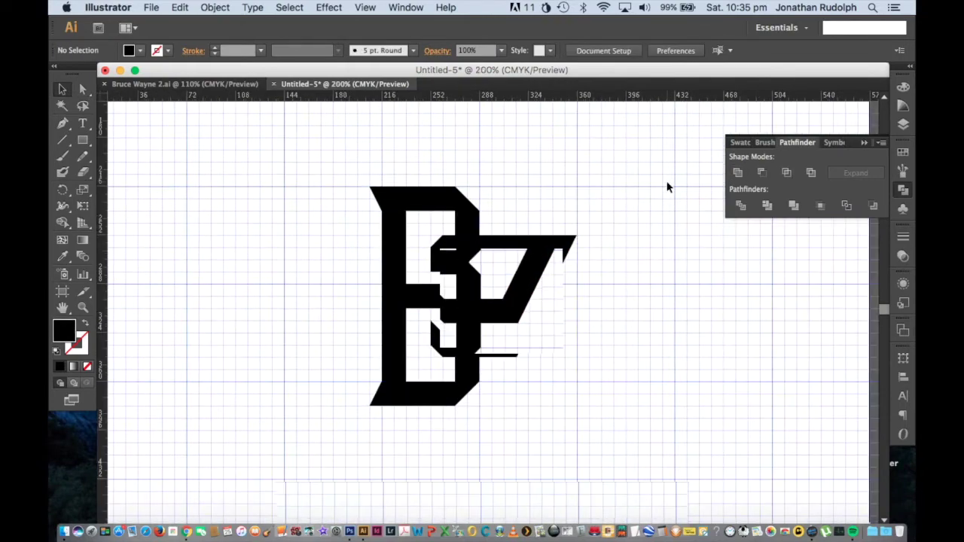
scroll(648, 192, right, 5)
scroll(573, 214, left, 5)
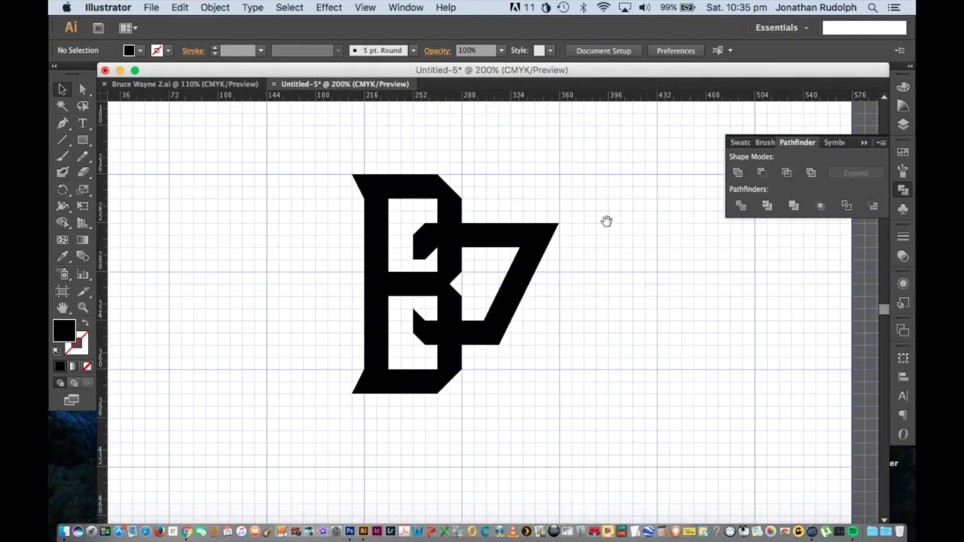
scroll(607, 220, left, 1)
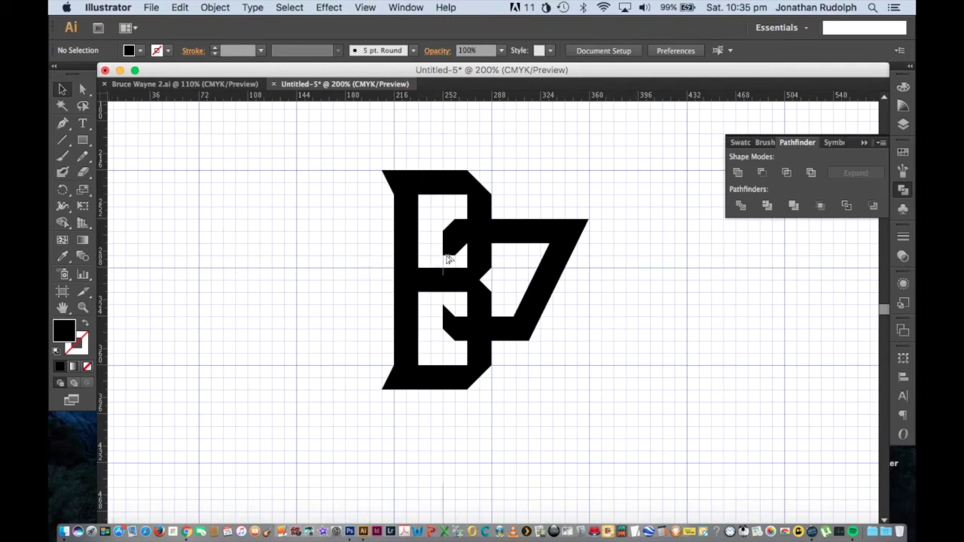
click(485, 230)
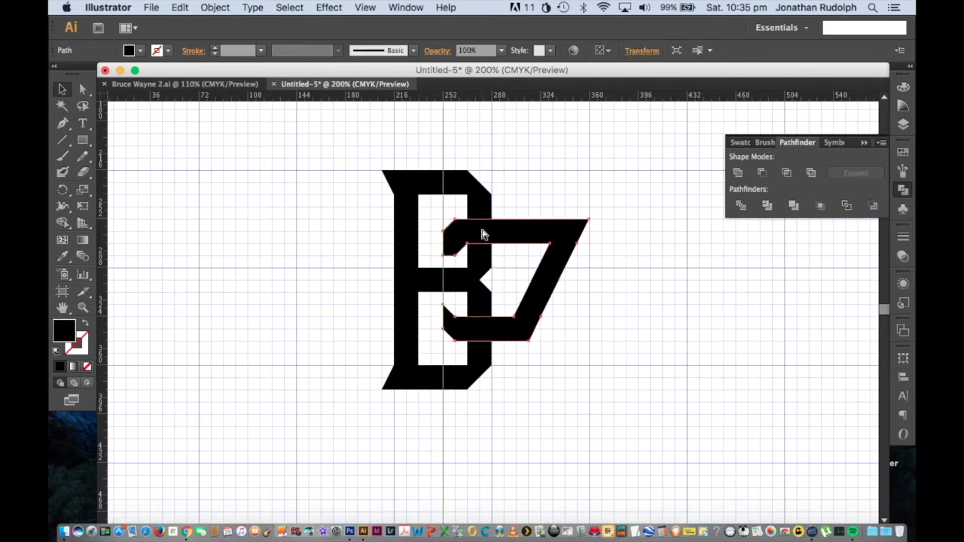
Reflect a copy of the 7 vertically across the B's centre line.
key(r)
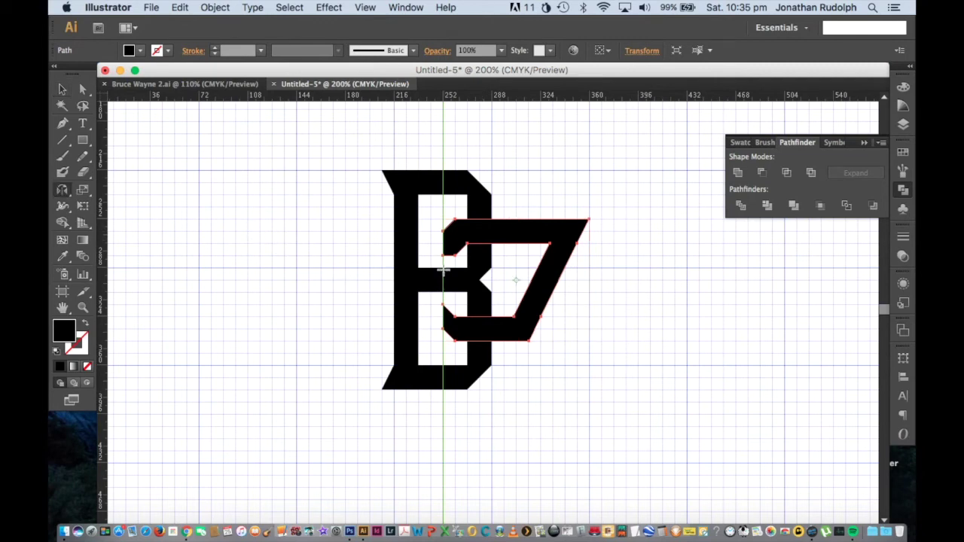
alt+click(443, 270)
click(603, 328)
key(v)
click(608, 331)
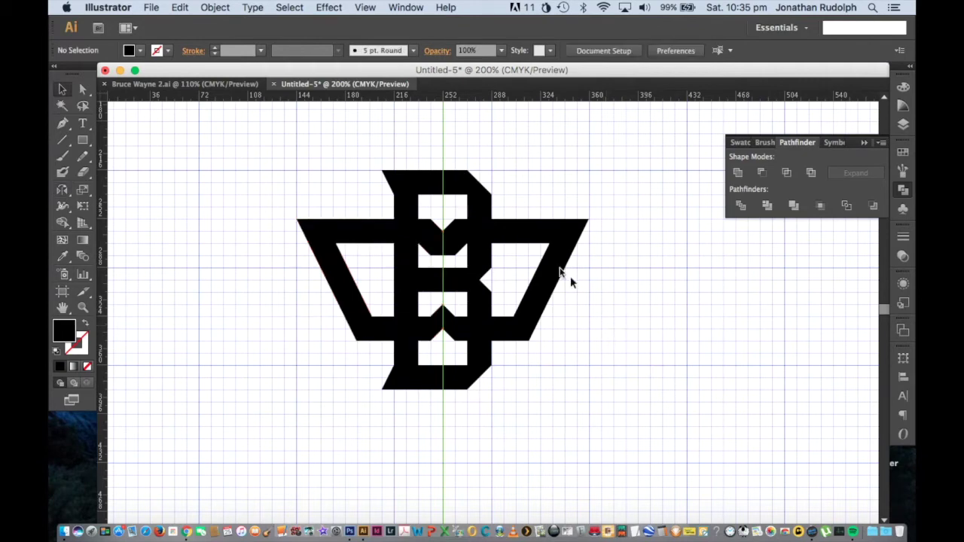
key(slash)
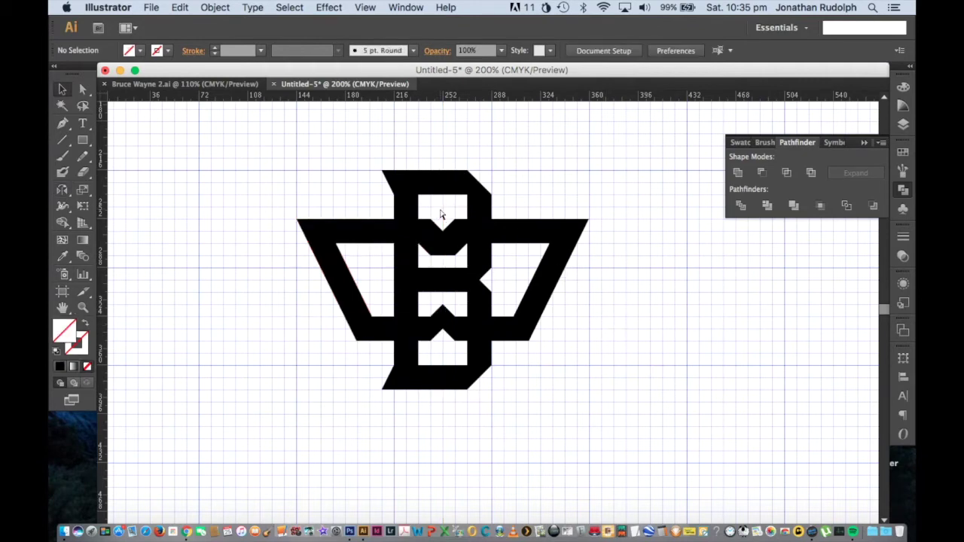
Send the mirrored trapezoid wing shape to the back, behind the B.
key(super+minus)
scroll(441, 208, right, 2)
drag(262, 178, 601, 427)
key(super+shift+bracketleft)
click(585, 371)
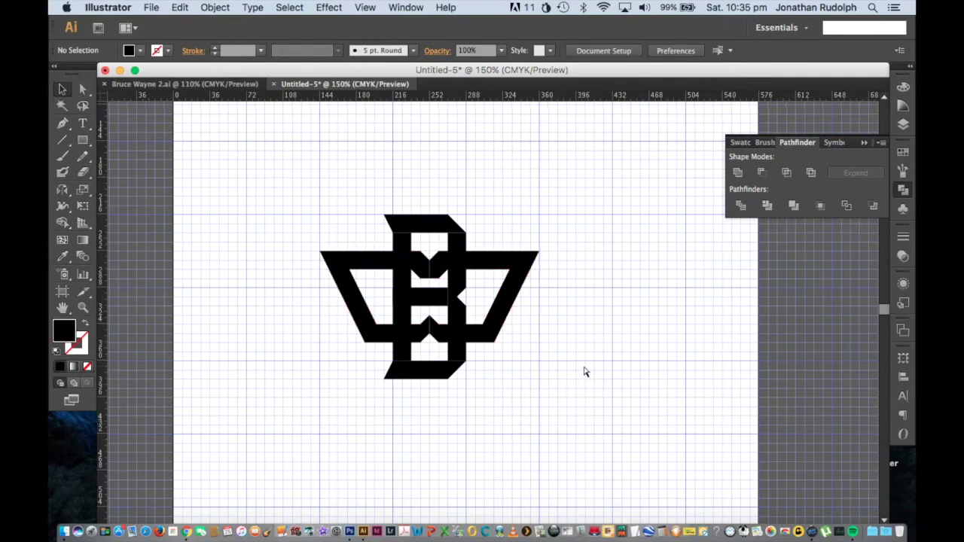
key(super+equal)
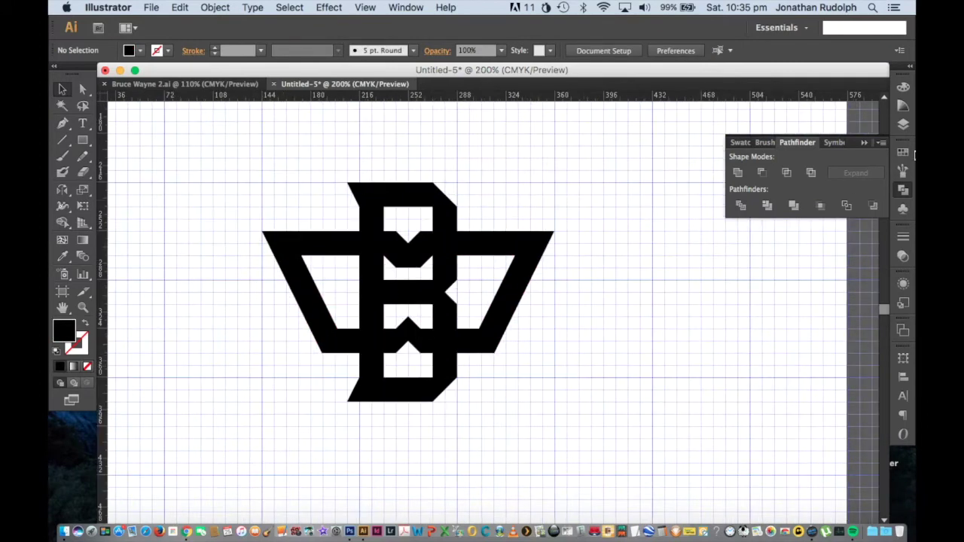
Show the Layers panel and zoom in with the monogram recentred.
click(904, 124)
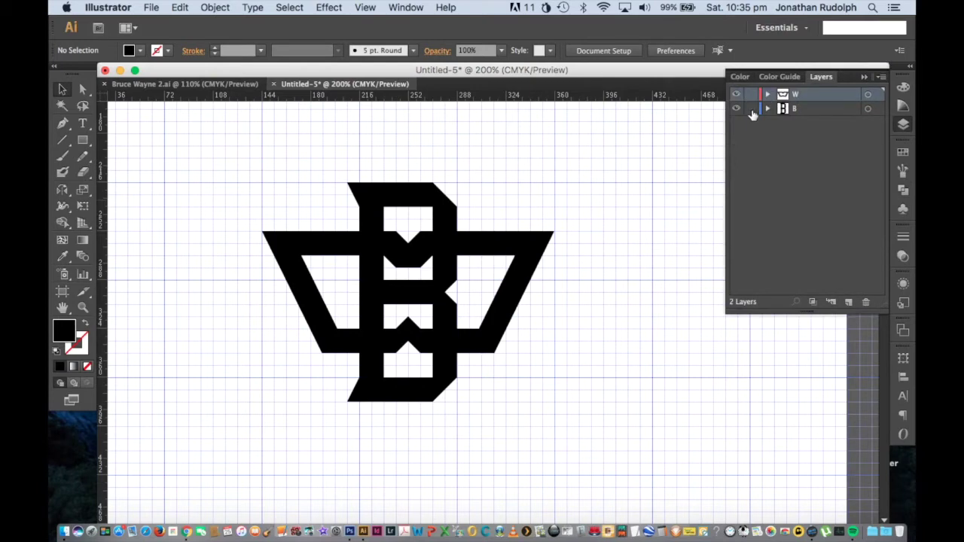
drag(588, 195, 600, 188)
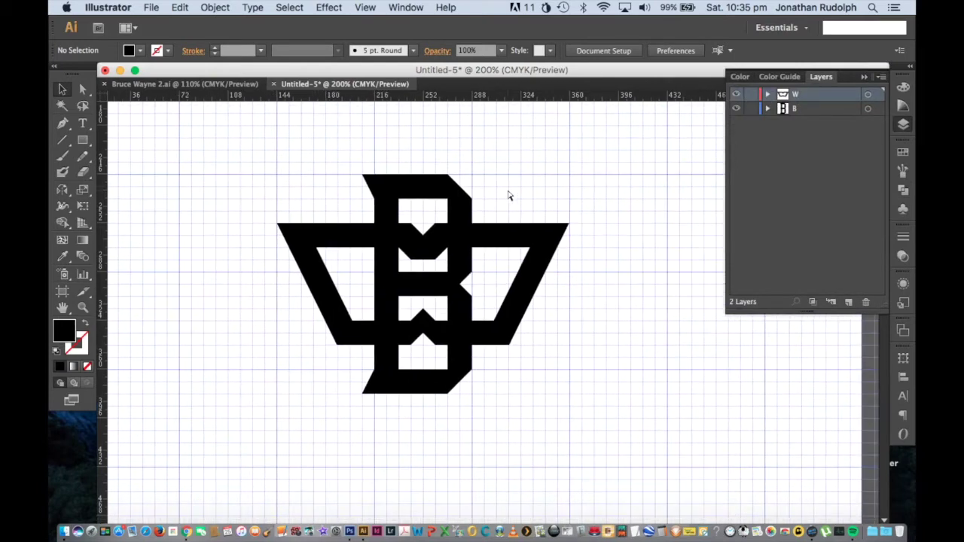
key(super+equal)
drag(508, 191, 536, 211)
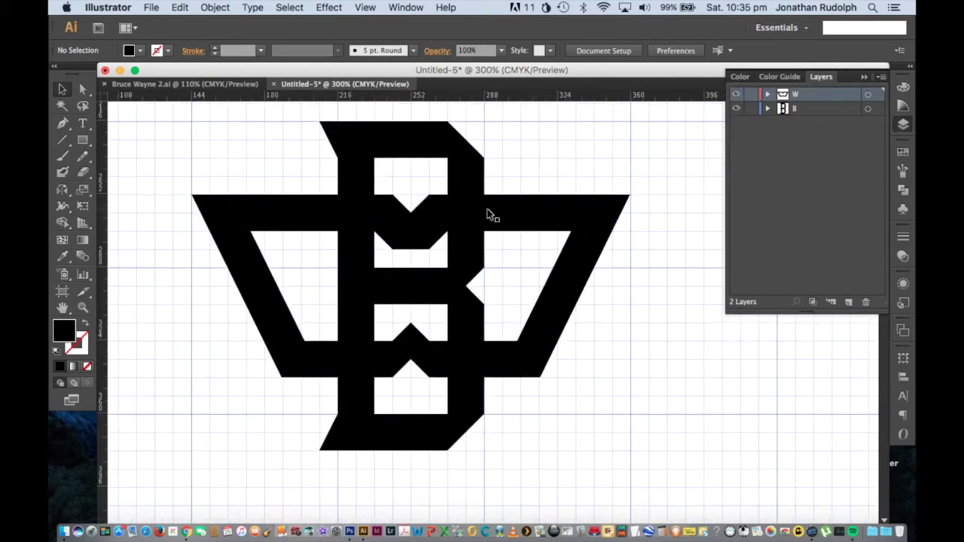
click(507, 208)
Preview all artwork in 50% grey from Swatches, then undo back to black.
key(super+a)
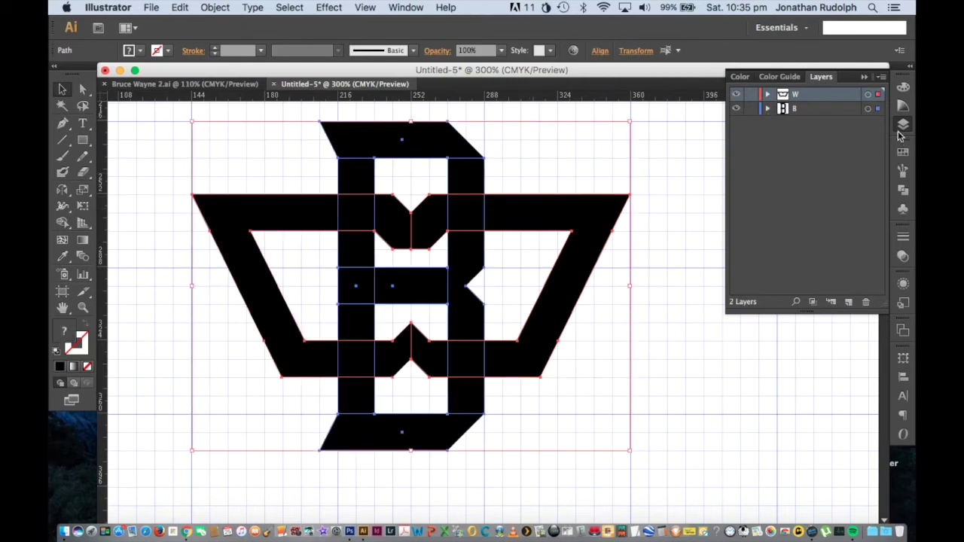
click(903, 152)
click(791, 198)
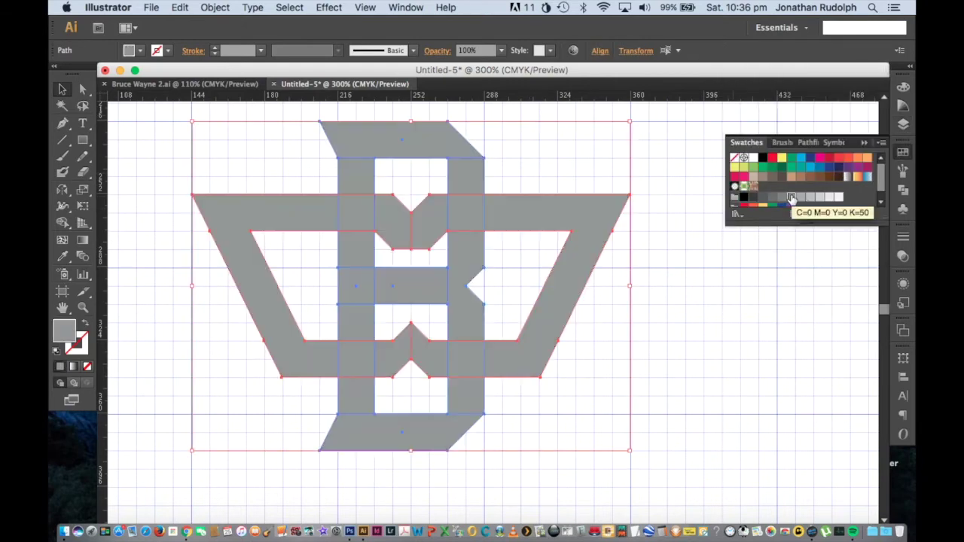
click(655, 183)
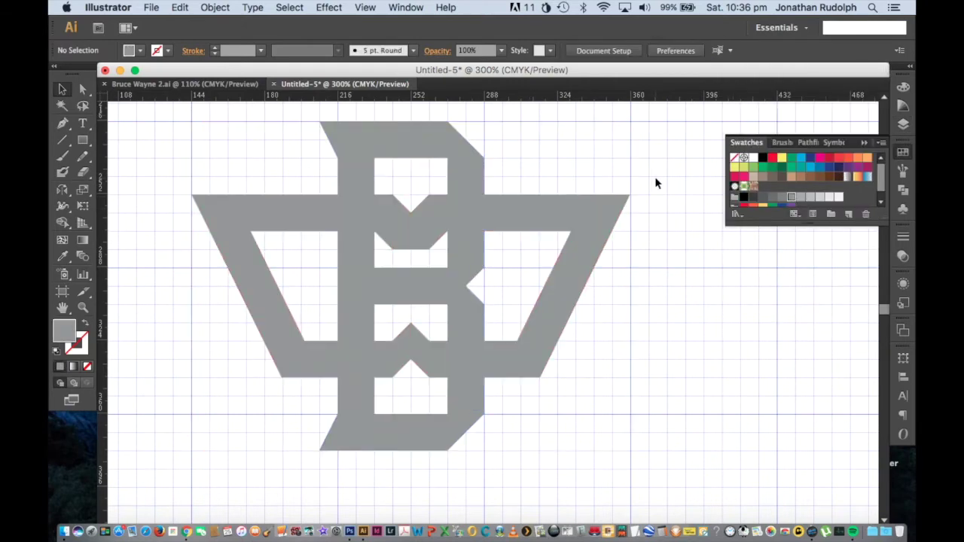
key(super+z)
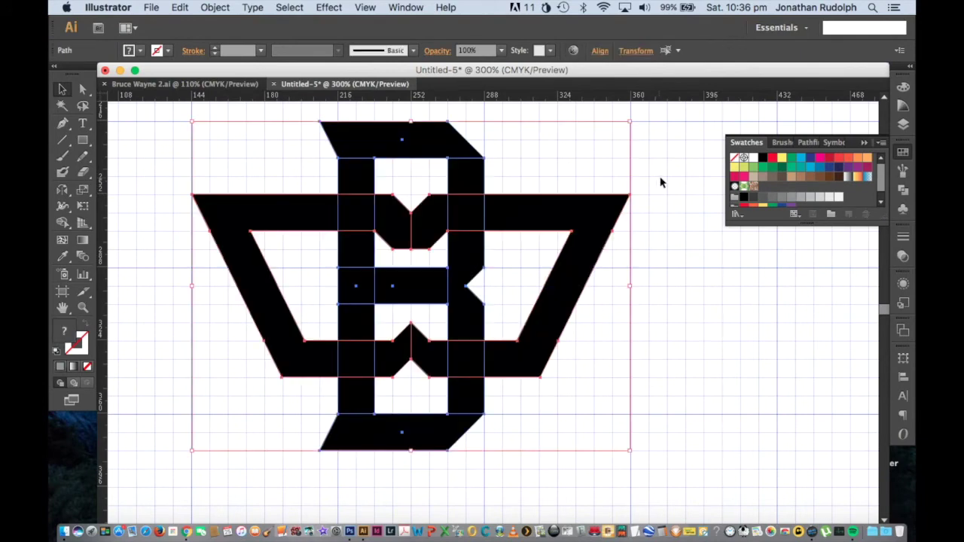
click(660, 184)
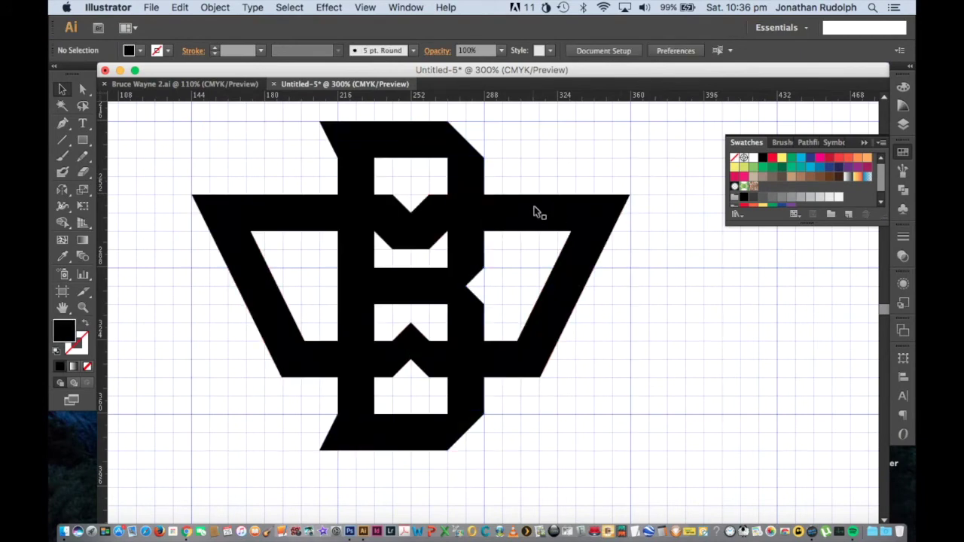
key(super+equal)
Draw a grey shadow triangle with the Pen tool at the bar's inner corner.
key(p)
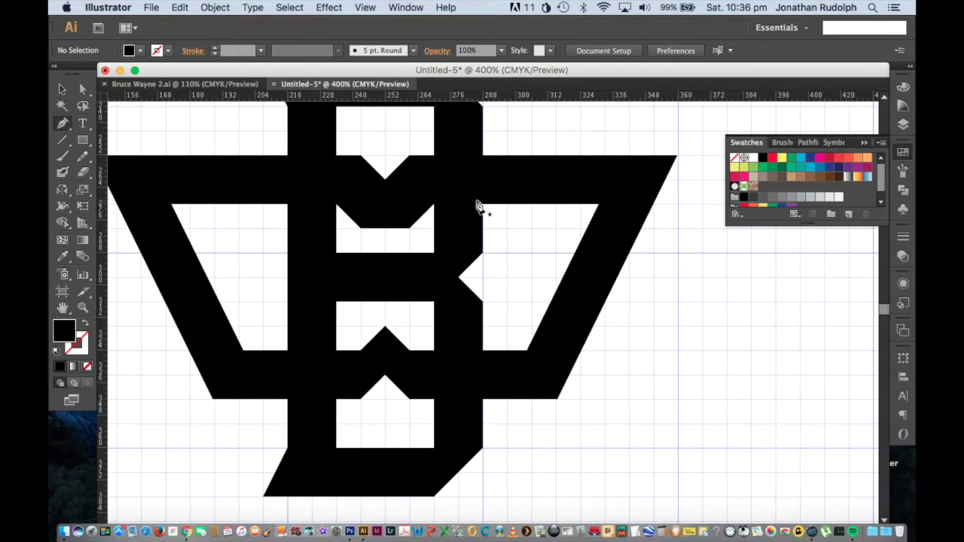
click(434, 204)
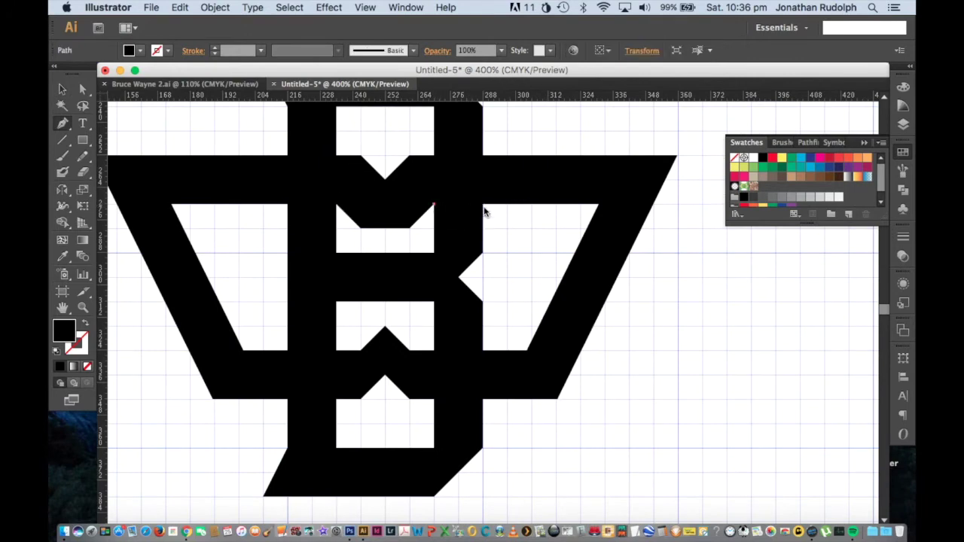
click(483, 204)
click(483, 228)
click(434, 203)
key(a)
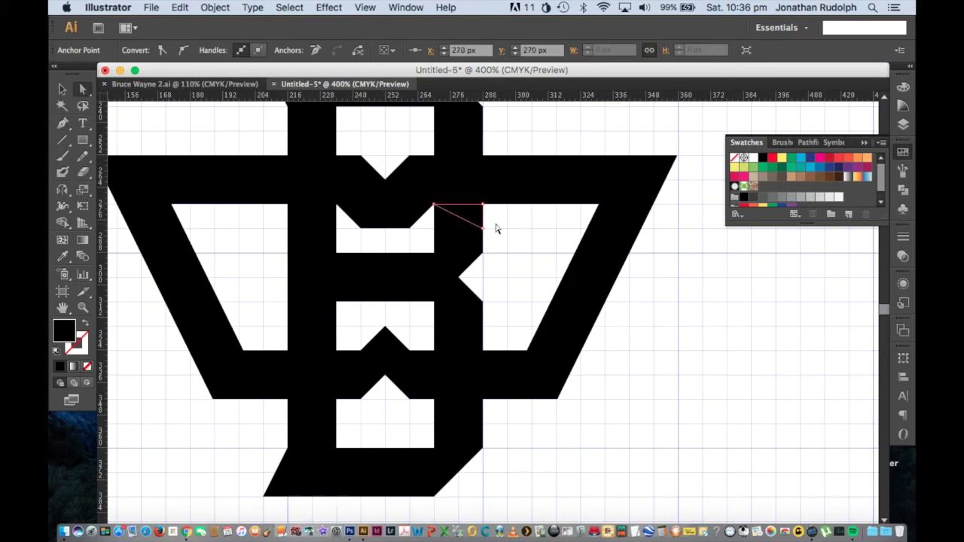
click(494, 226)
click(480, 220)
click(781, 201)
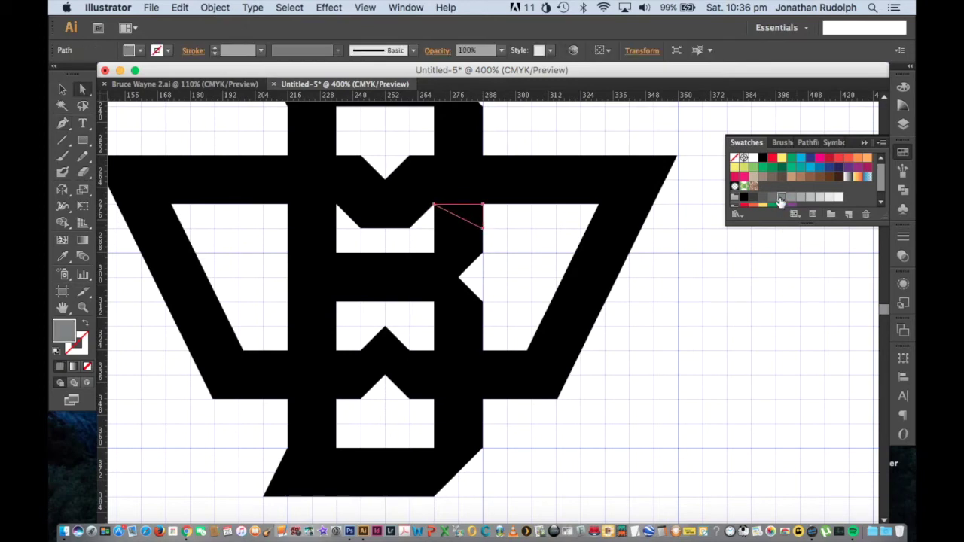
Duplicate the grey wedge to the B's lower right, undoing an accidental move of the black shape.
scroll(653, 245, left, 3)
click(584, 239)
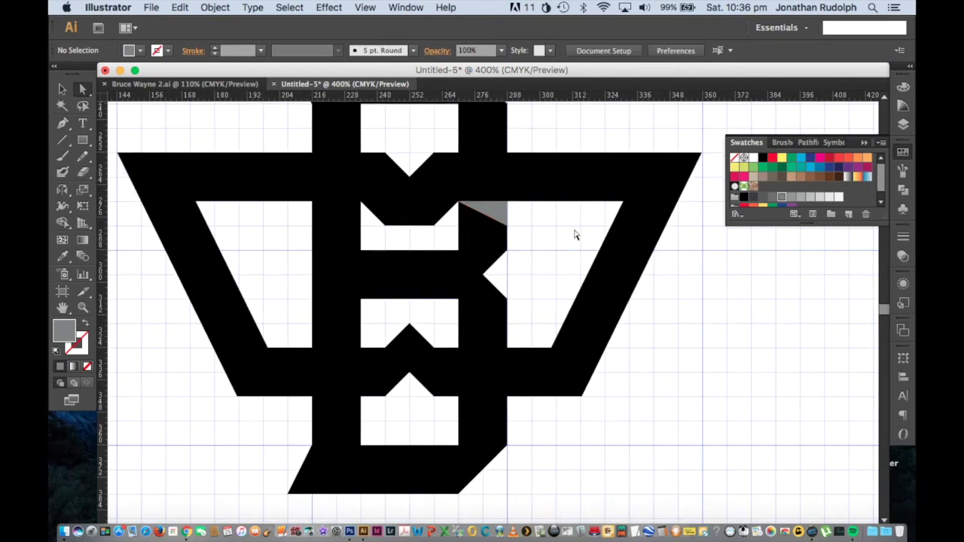
drag(527, 249, 547, 244)
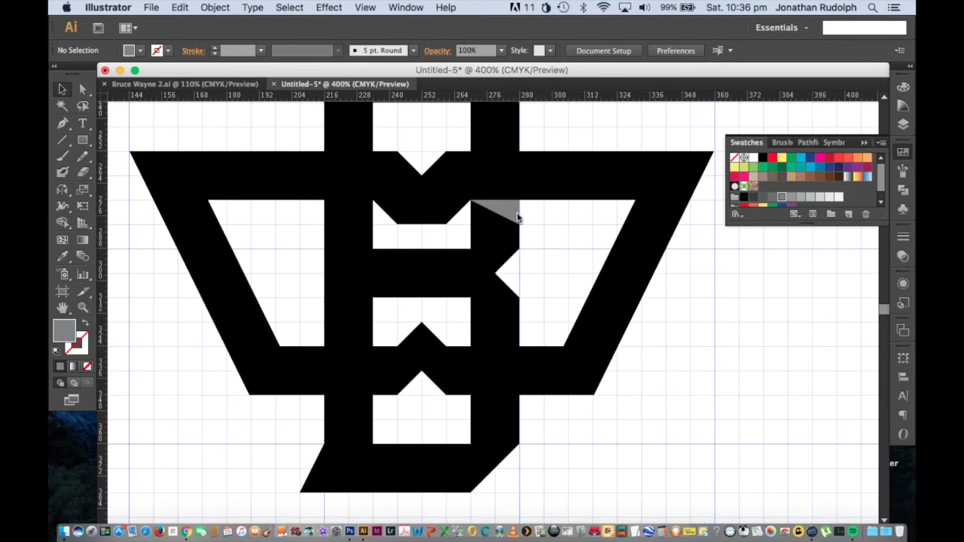
click(518, 217)
drag(515, 217, 592, 391)
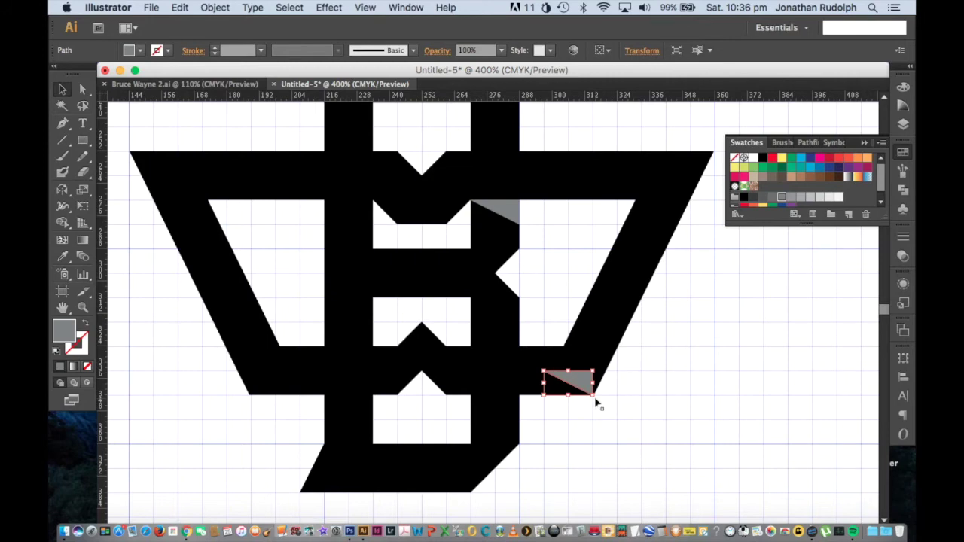
drag(587, 388, 539, 364)
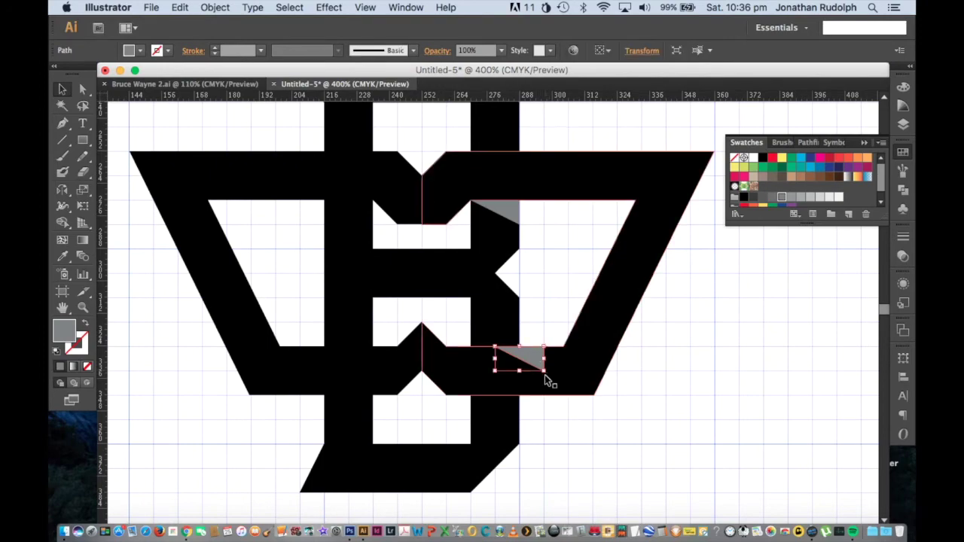
drag(552, 382, 569, 345)
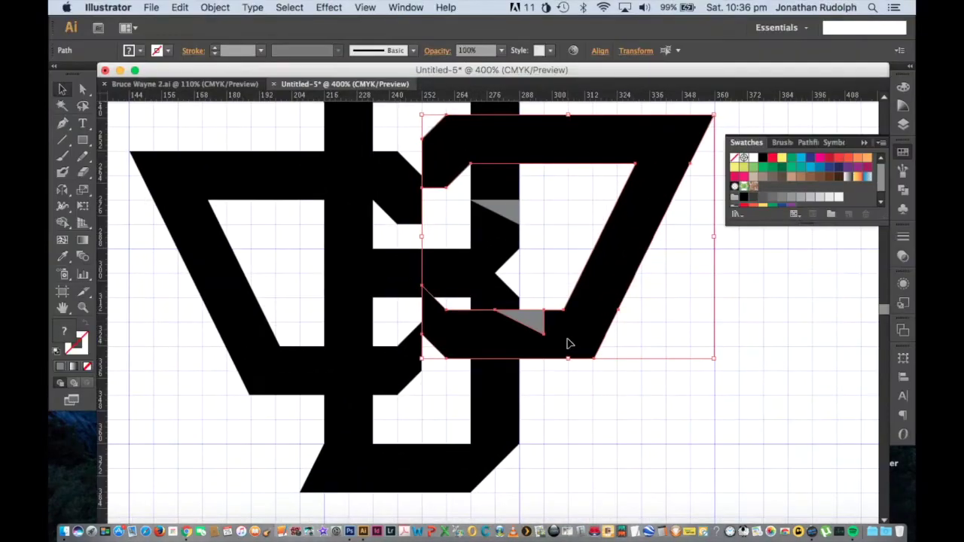
key(ctrl+z)
click(544, 355)
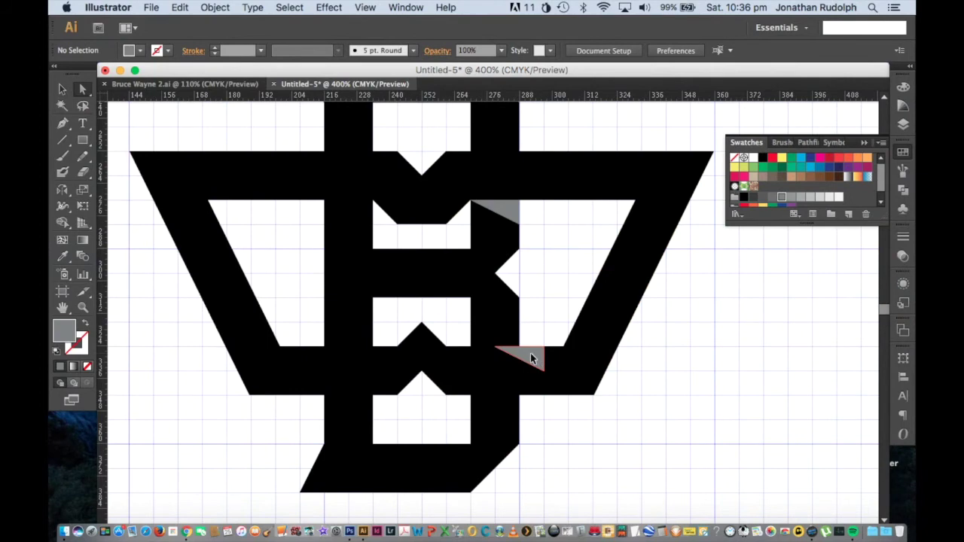
Rotate the lower-right wedge copy 45° and set it in place.
mouse_move(550, 345)
mouse_down()
mouse_move(527, 332)
mouse_move(531, 364)
mouse_up()
click(535, 313)
scroll(555, 329, left, 1)
scroll(556, 329, up, 1)
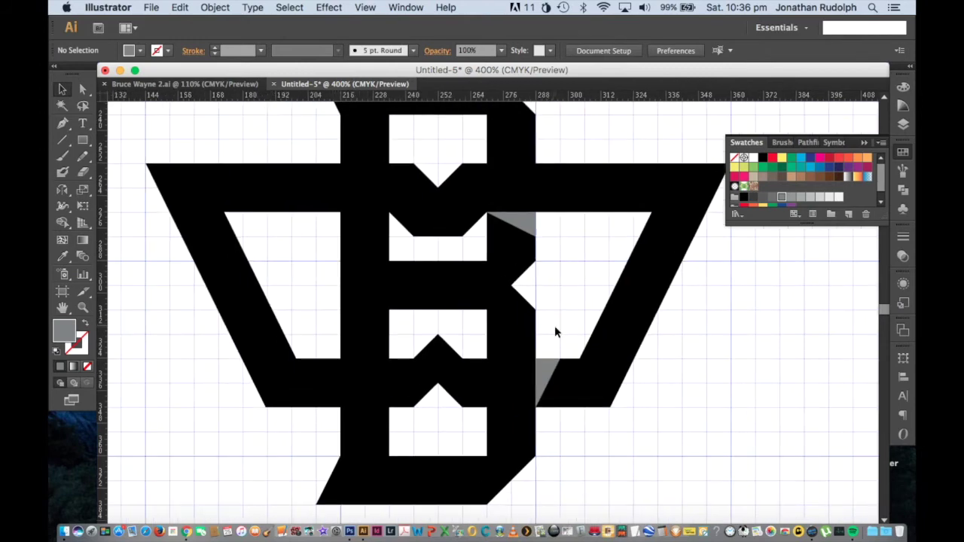
scroll(556, 327, down, 1)
scroll(556, 328, left, 1)
Copy a wedge to the B's lower left, rotate it 90° and snap it into the corner.
mouse_move(557, 365)
mouse_down()
mouse_move(434, 420)
mouse_move(398, 413)
mouse_up()
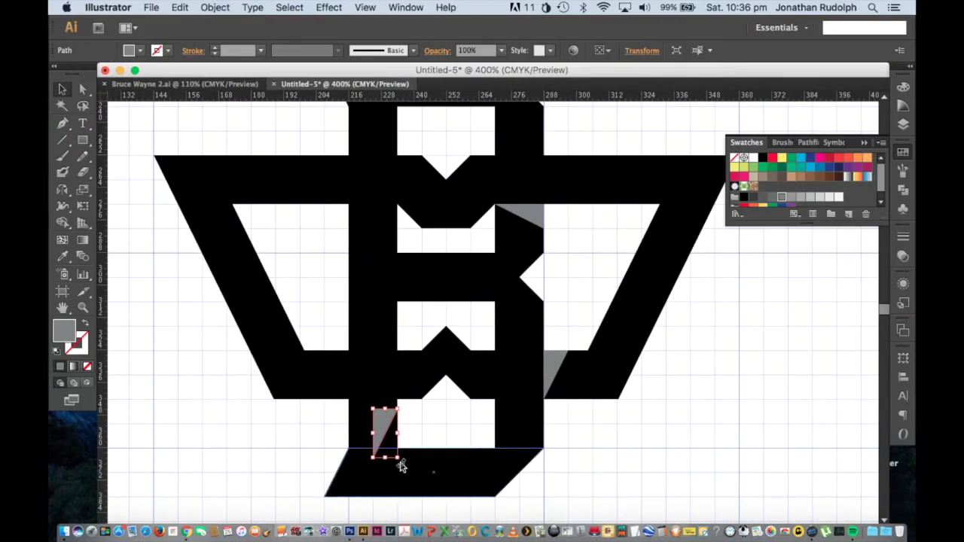
drag(399, 463, 413, 437)
click(414, 421)
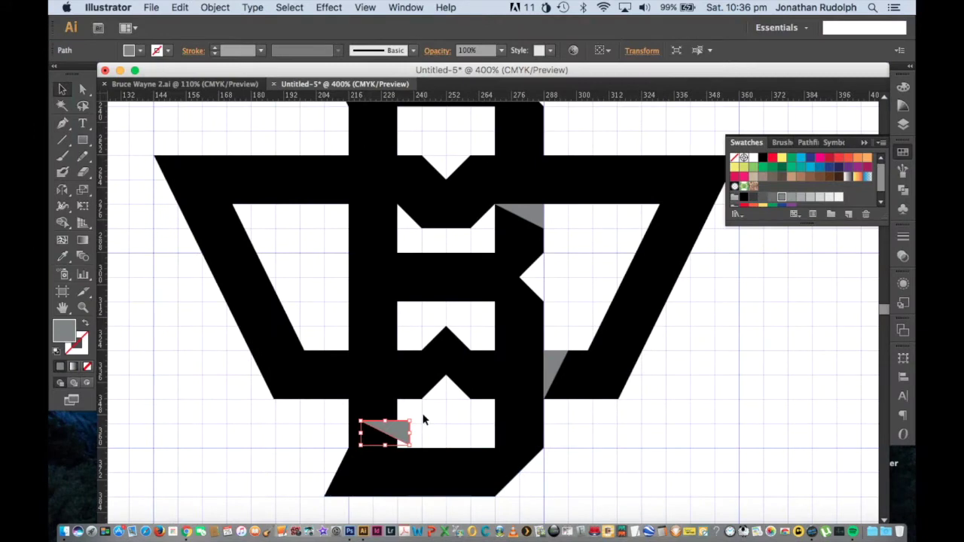
drag(398, 434, 384, 410)
click(432, 415)
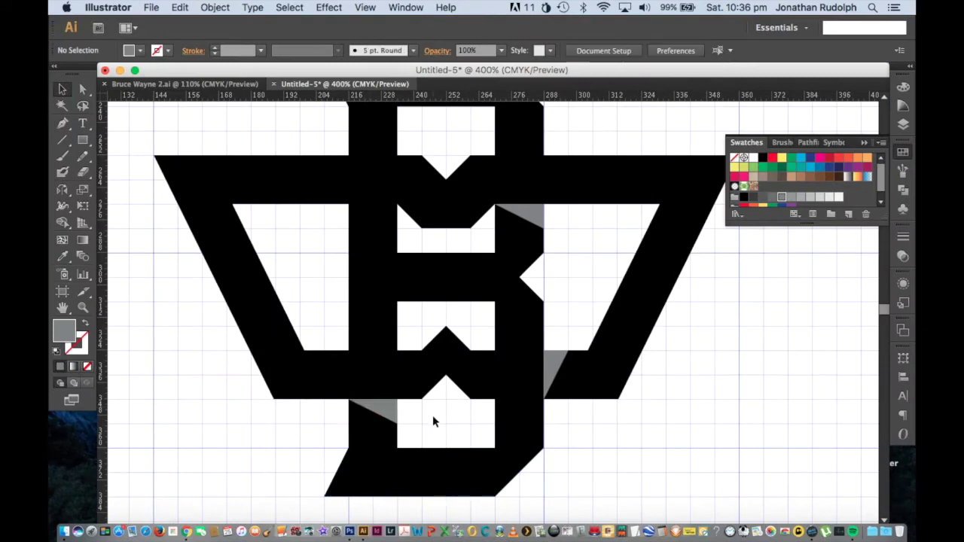
scroll(437, 426, up, 2)
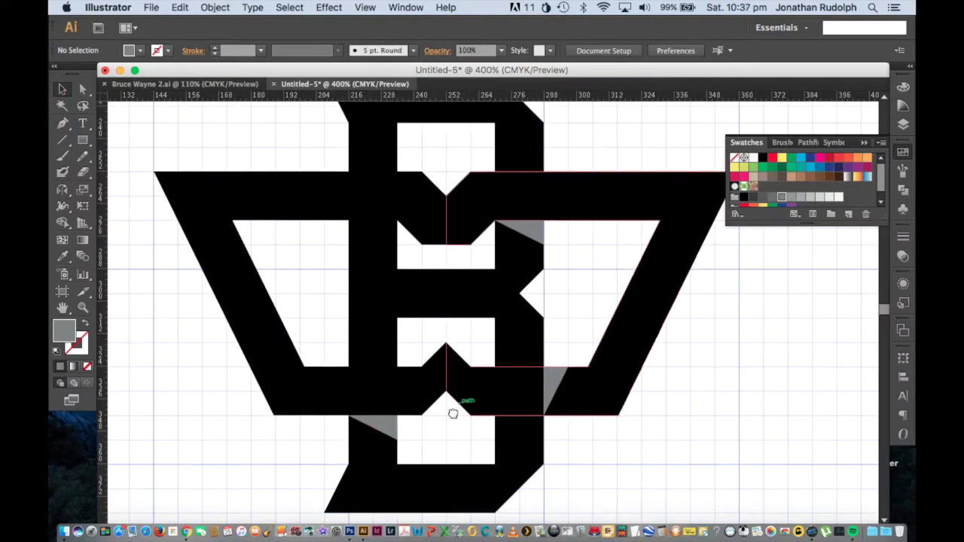
scroll(452, 409, up, 1)
Duplicate the upper-right wedge to the B's upper left, standing it upright, and check the fit.
click(539, 245)
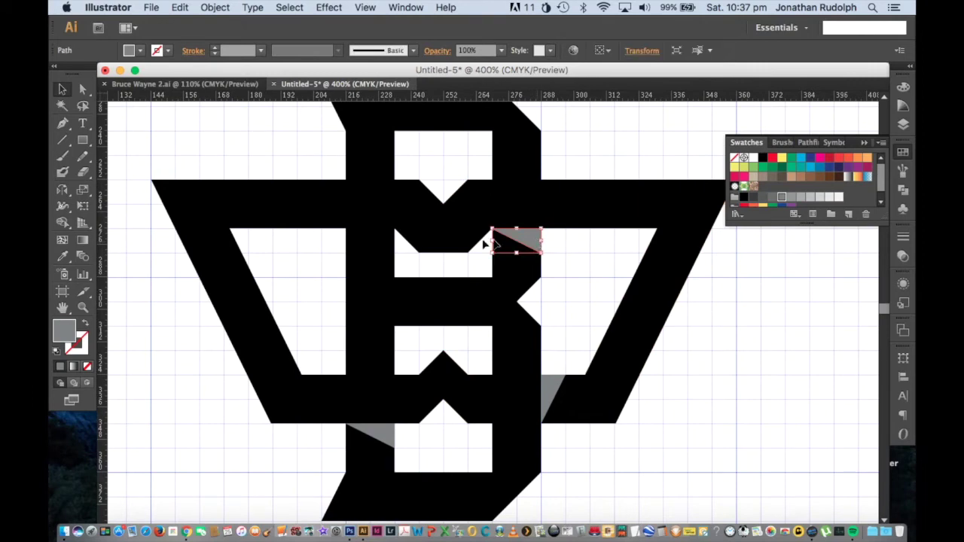
drag(539, 245, 424, 247)
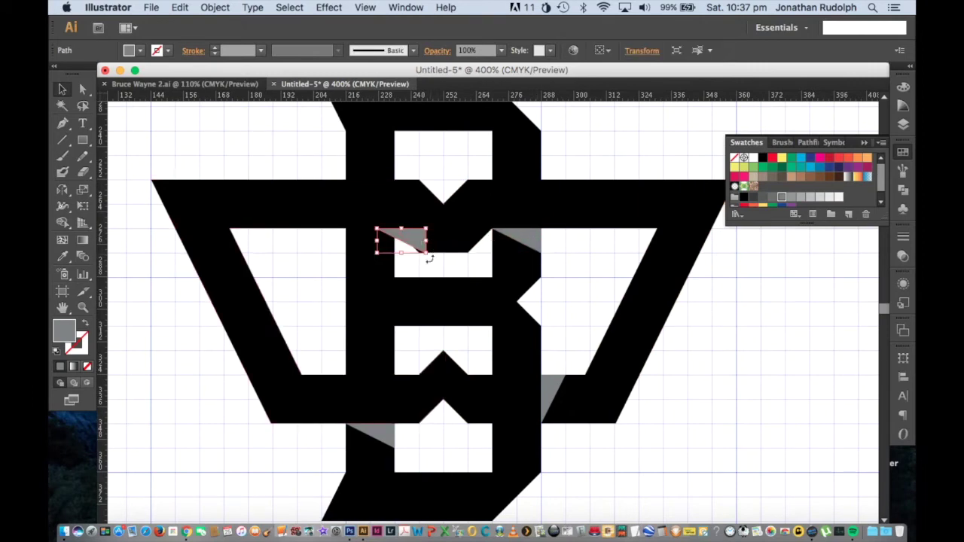
mouse_move(431, 261)
mouse_down()
mouse_move(420, 212)
mouse_move(401, 192)
mouse_up()
click(424, 155)
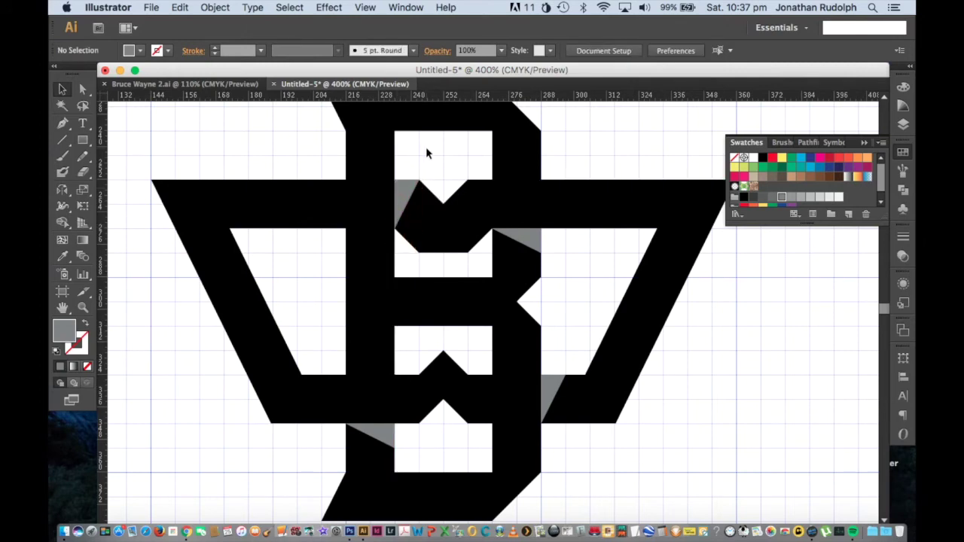
key(ctrl+equal)
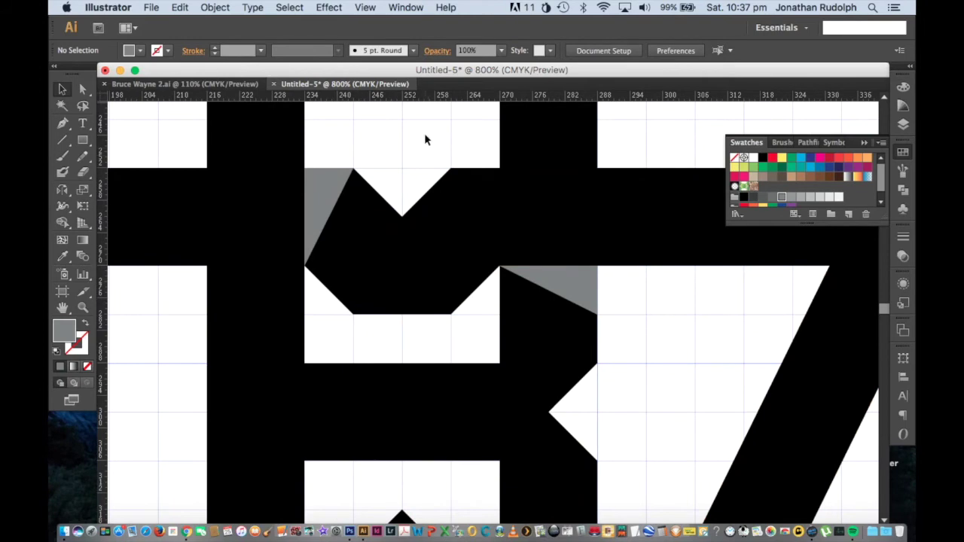
key(ctrl+y)
key(ctrl+y)
key(ctrl+minus)
key(ctrl+minus)
key(ctrl+minus)
scroll(425, 134, right, 3)
Unite the crossbar halves, stems, top and bottom pieces of the B into one shape.
scroll(392, 114, down, 2)
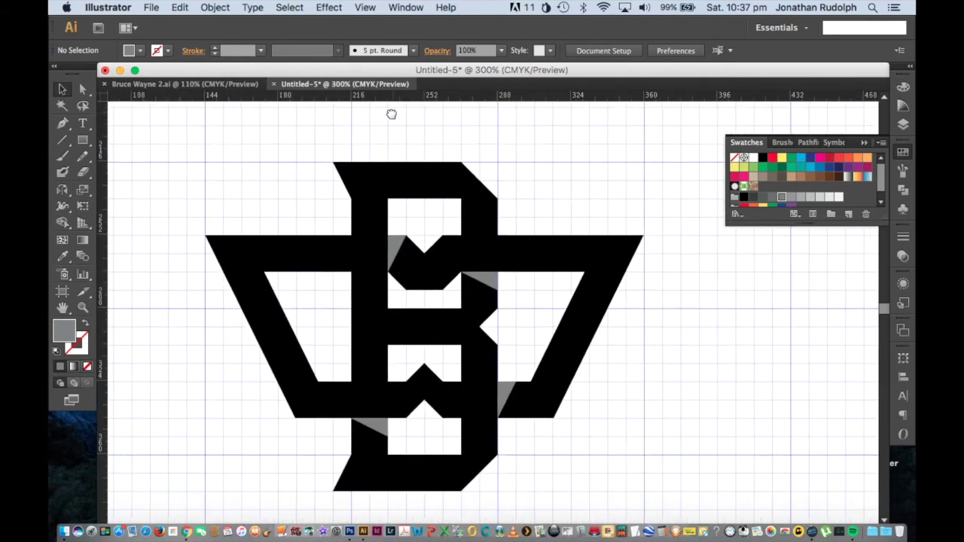
scroll(435, 166, right, 2)
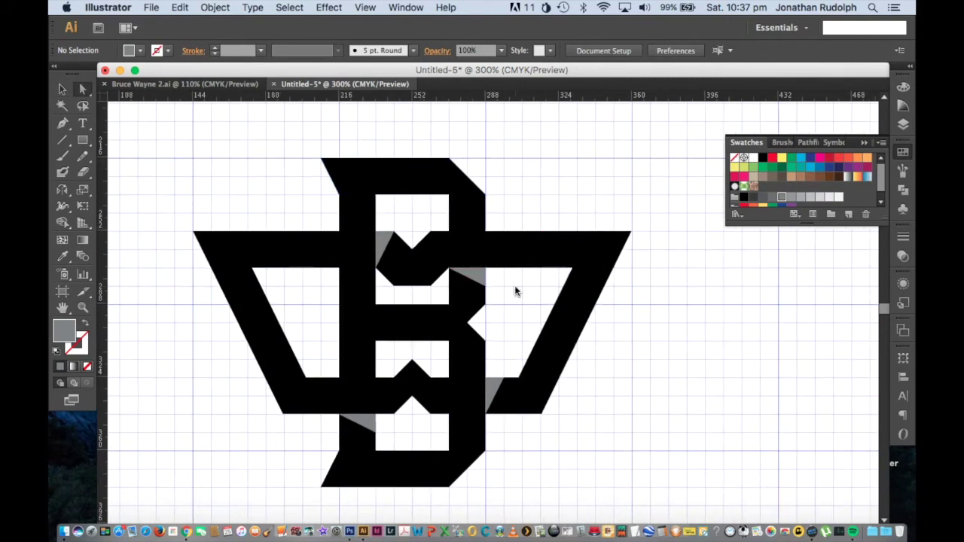
click(509, 251)
shift+click(397, 259)
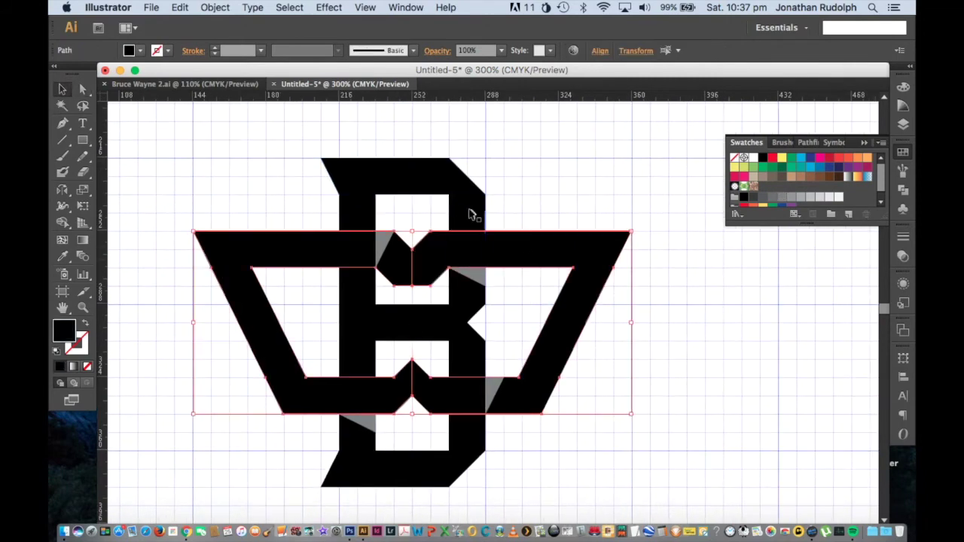
shift+click(467, 214)
shift+click(452, 185)
shift+click(370, 218)
shift+click(385, 467)
shift+click(384, 467)
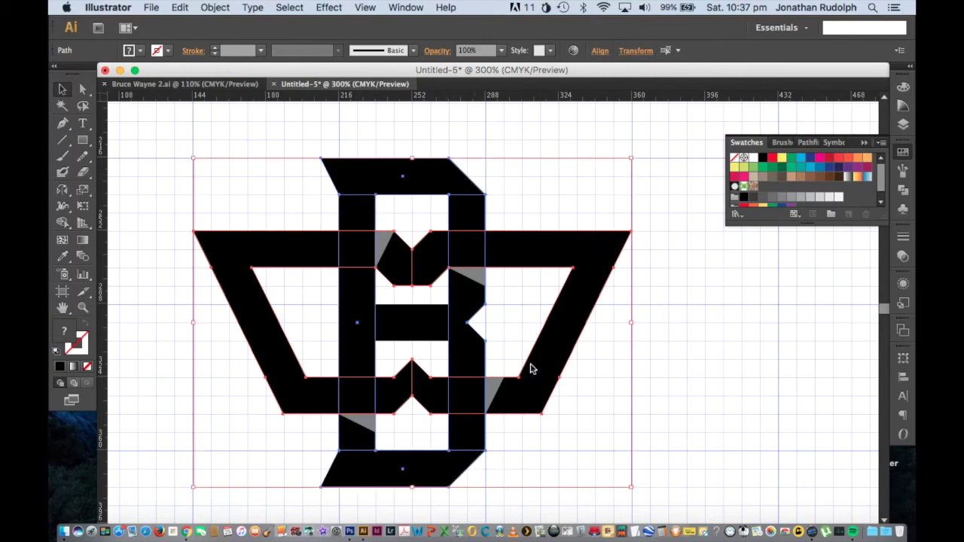
click(904, 190)
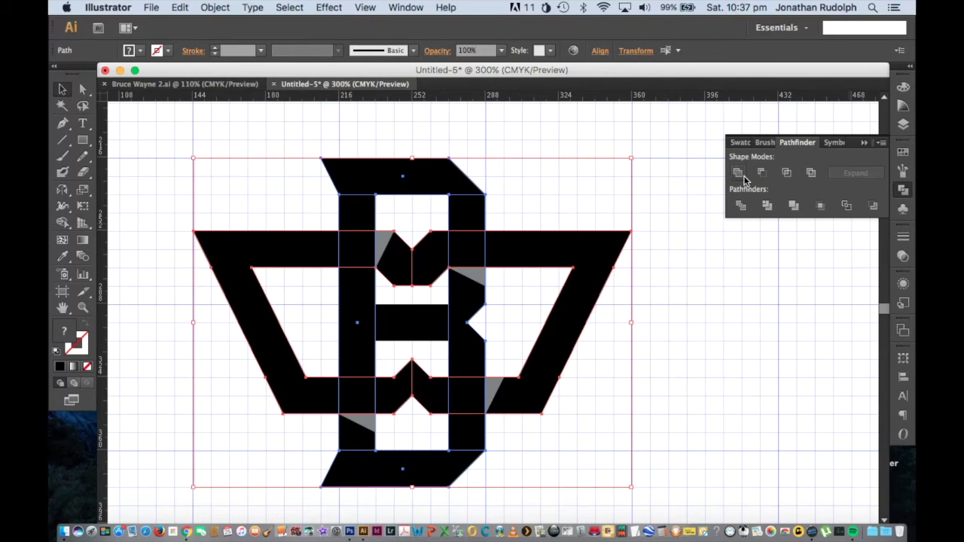
click(737, 172)
click(669, 153)
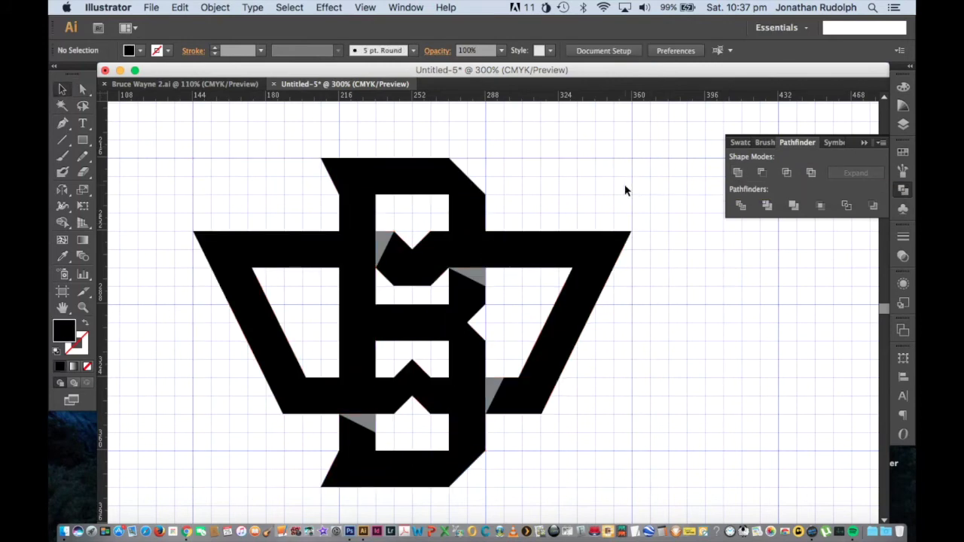
Select the four grey shadow wedges and create a new empty layer.
drag(603, 179, 615, 181)
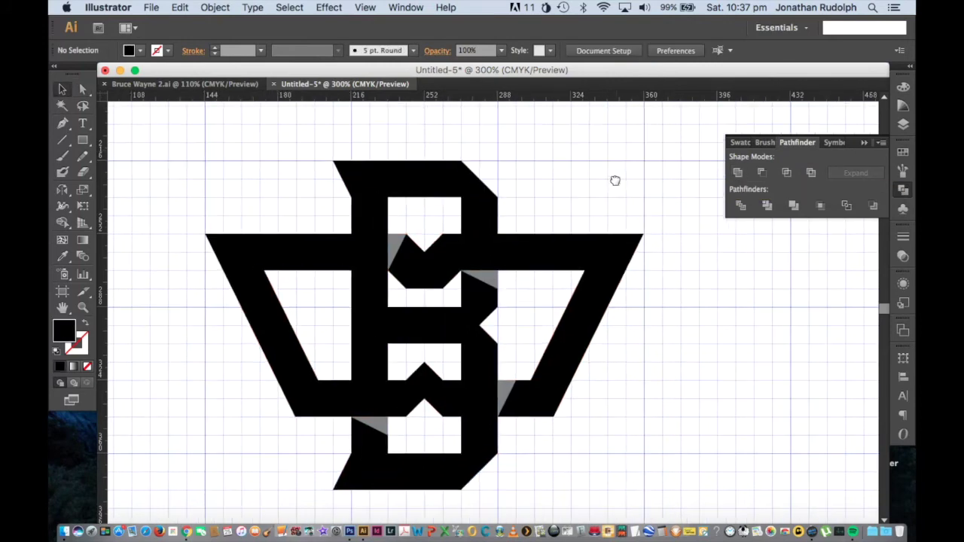
click(486, 280)
shift+click(502, 395)
shift+click(375, 423)
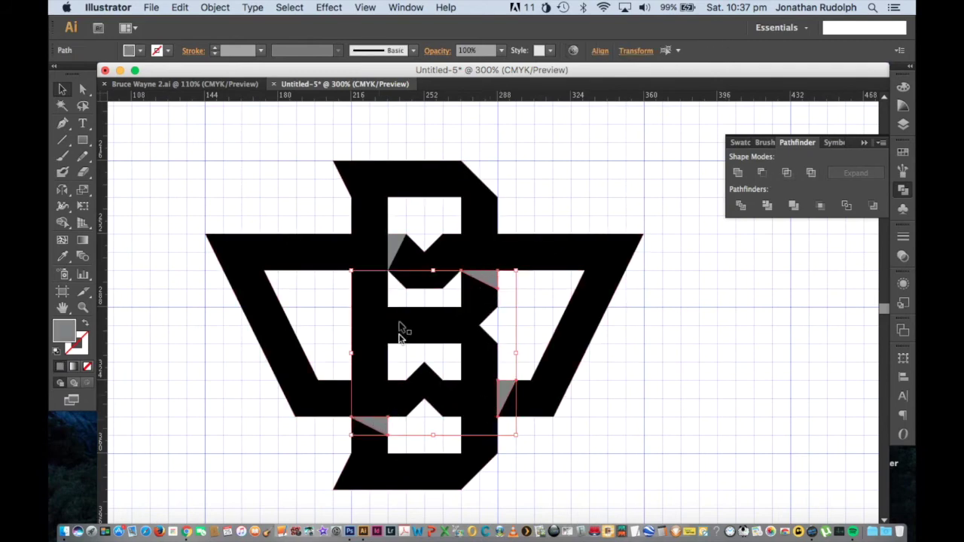
shift+click(397, 242)
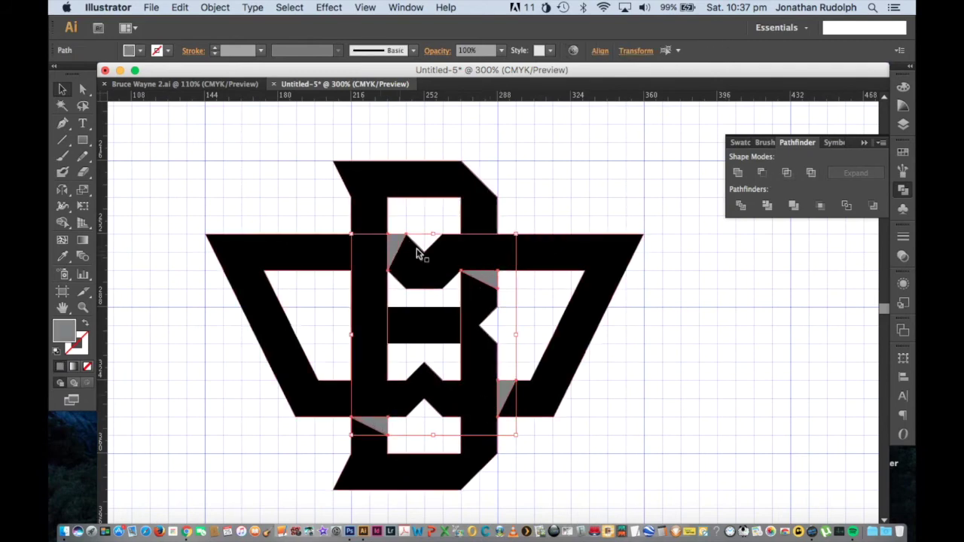
click(903, 124)
click(848, 301)
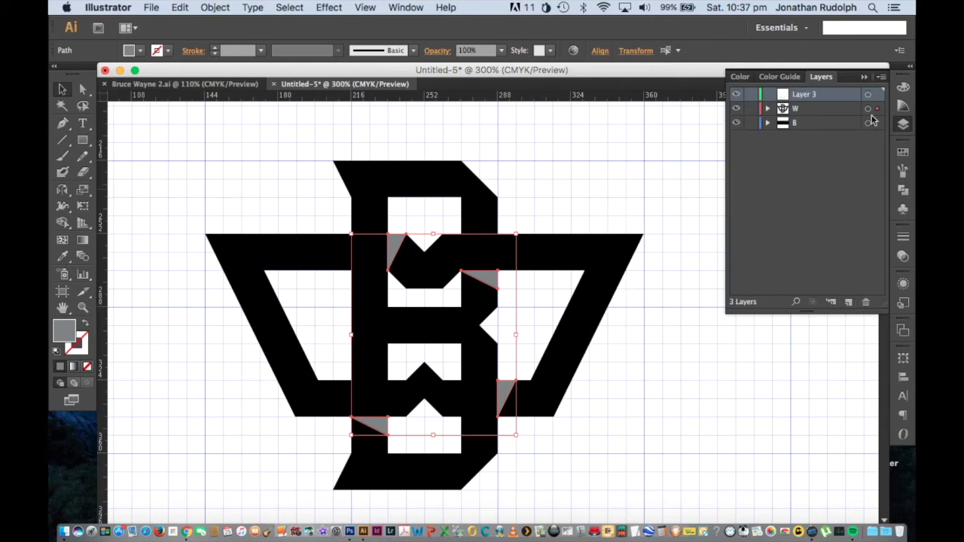
click(879, 123)
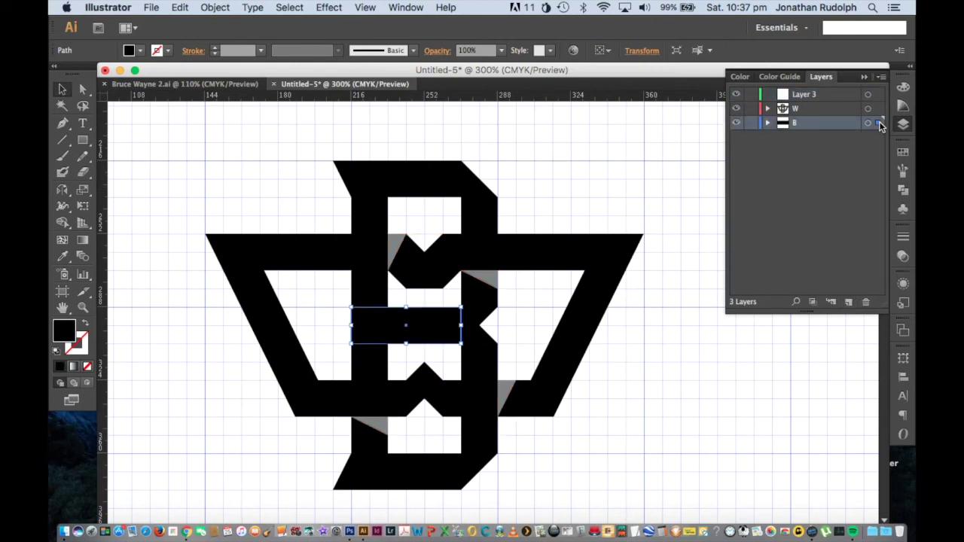
Unite the B and W artwork into one shape.
shift+click(478, 309)
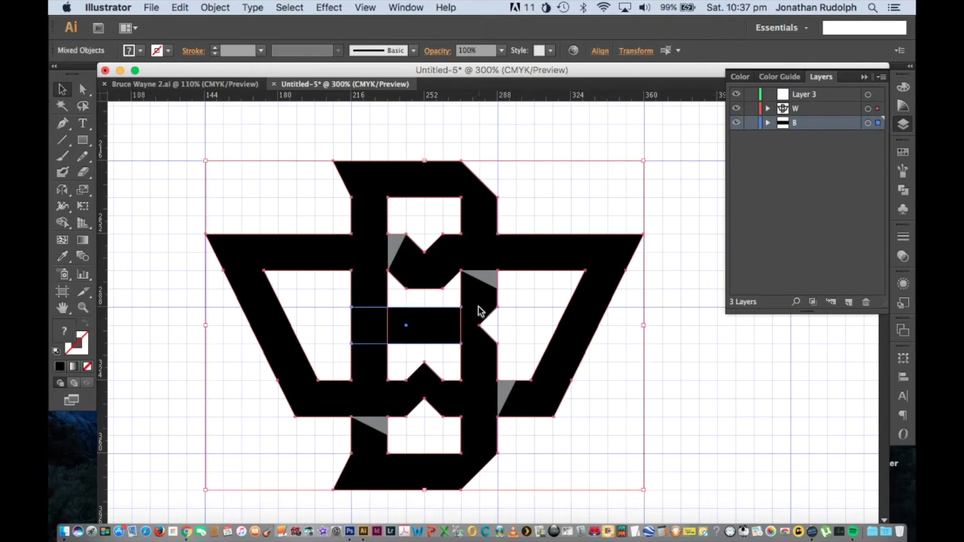
click(904, 198)
click(738, 172)
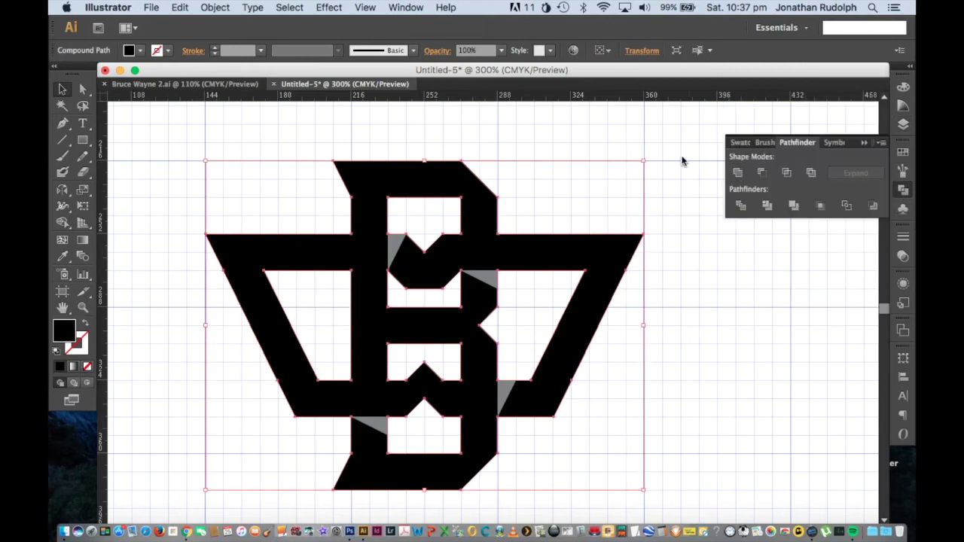
click(689, 157)
Move the grey shadow wedges onto Layer 3.
click(903, 125)
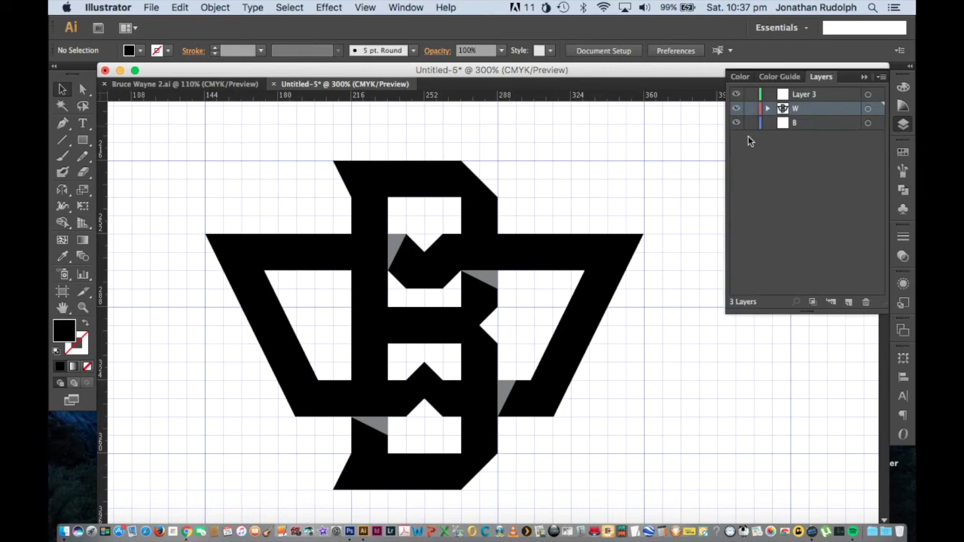
click(486, 281)
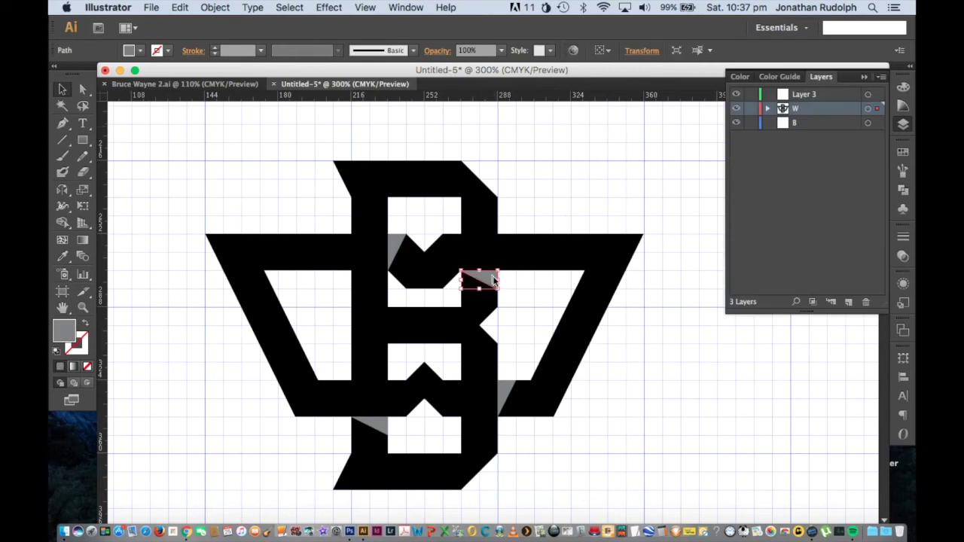
shift+click(505, 393)
shift+click(373, 425)
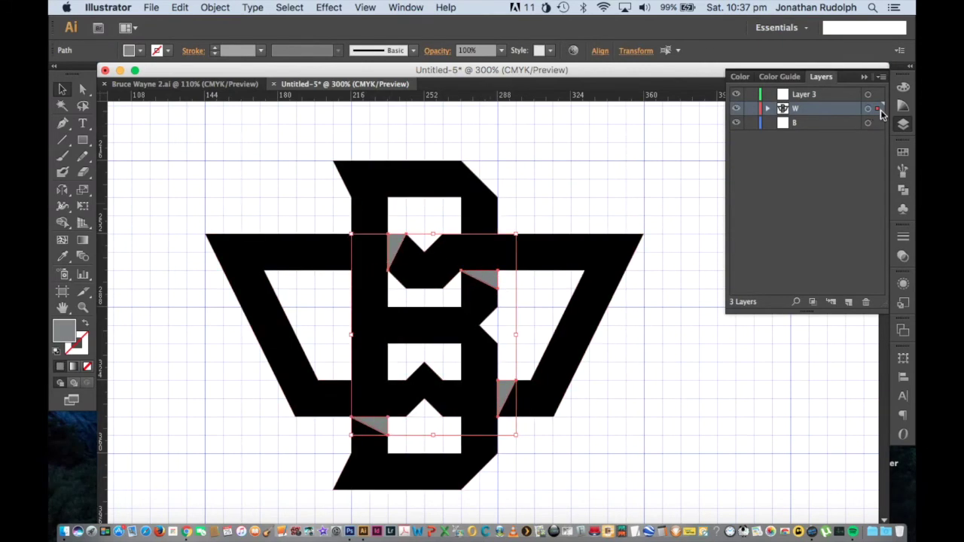
drag(878, 109, 879, 94)
Lock the W layer and rename Layer 3 to 'Shadow'.
click(751, 109)
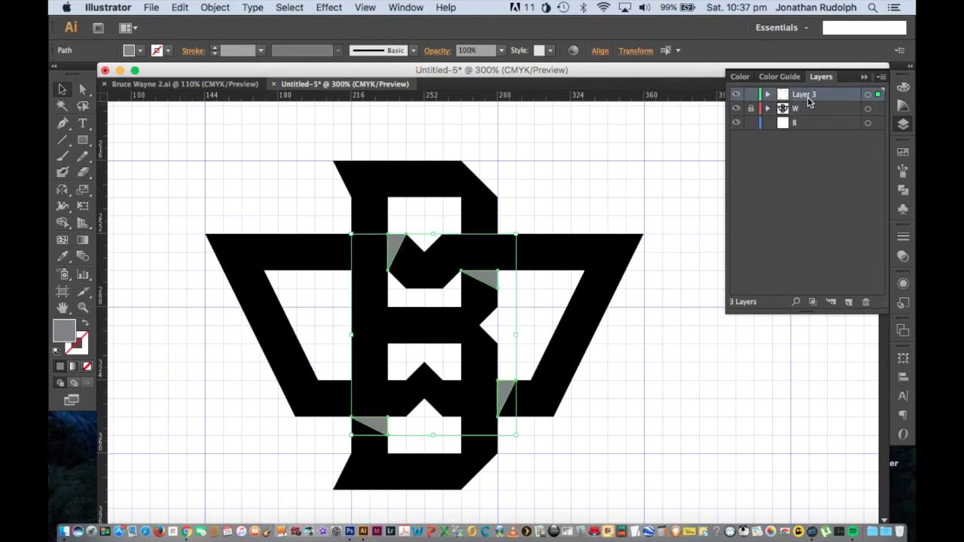
double_click(807, 95)
text(Shad)
text(ow)
click(751, 96)
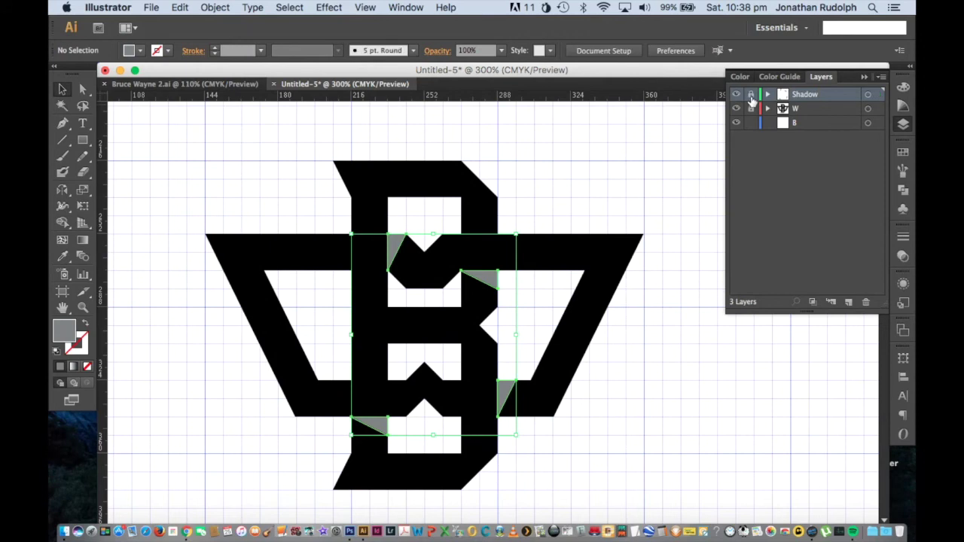
Inspect each of the four shadow wedges and nudge the upper-left wedge's corner up.
drag(631, 158, 640, 150)
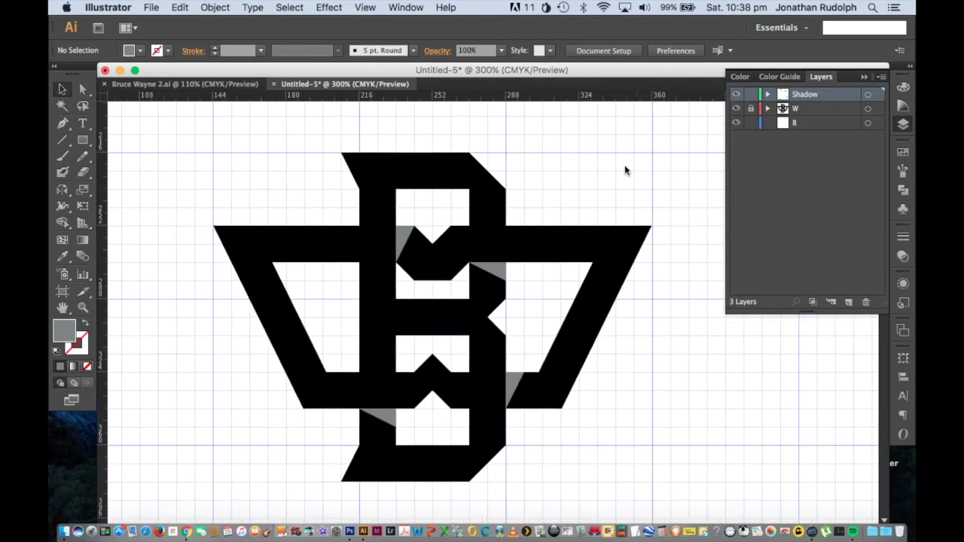
click(506, 281)
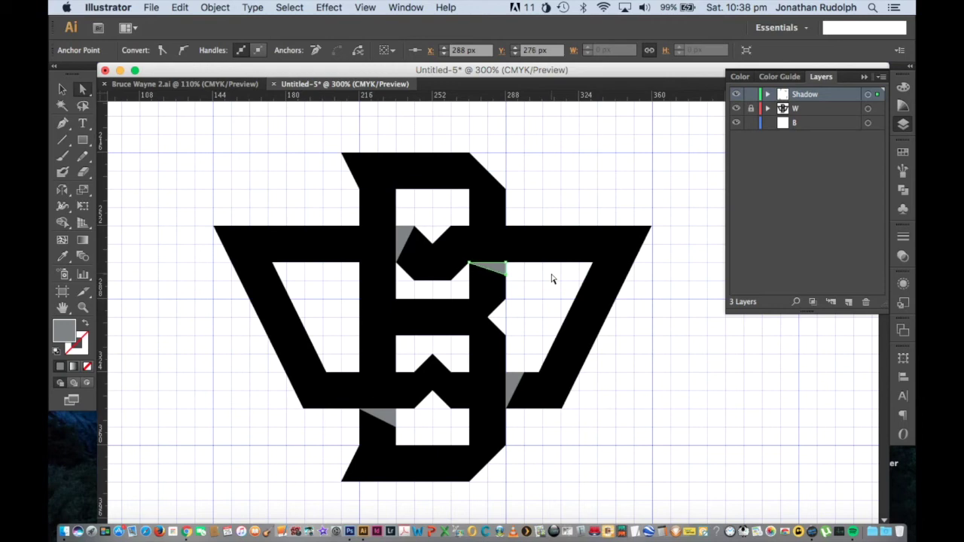
click(525, 372)
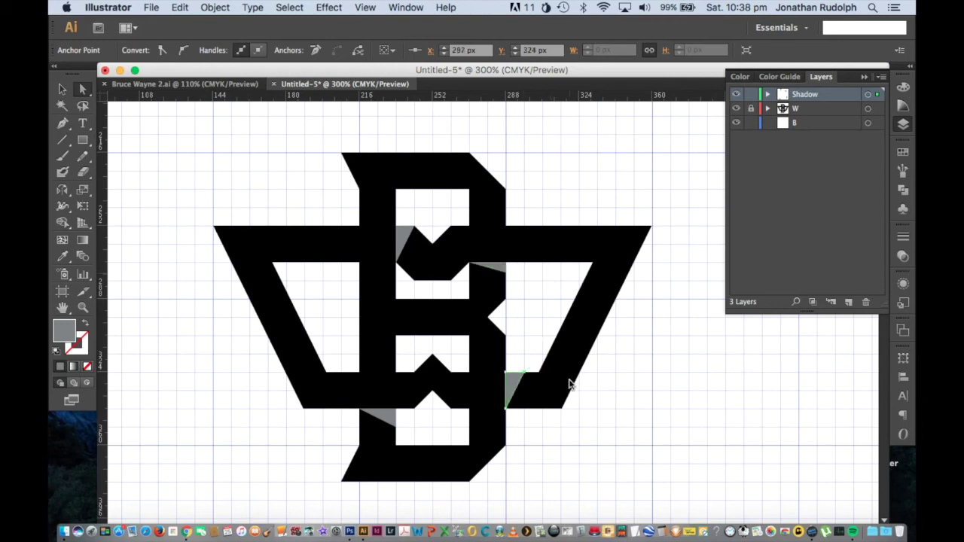
click(390, 419)
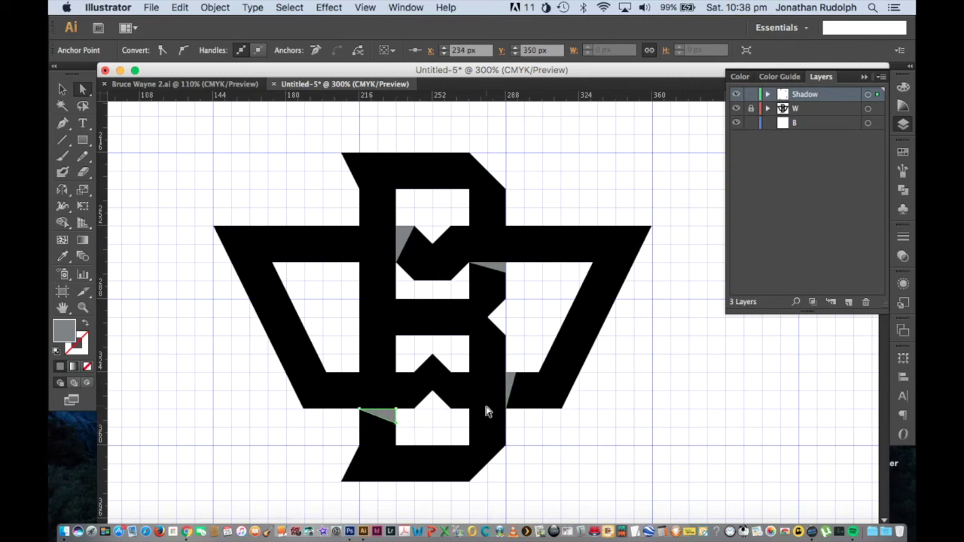
click(407, 230)
key(Up)
click(452, 209)
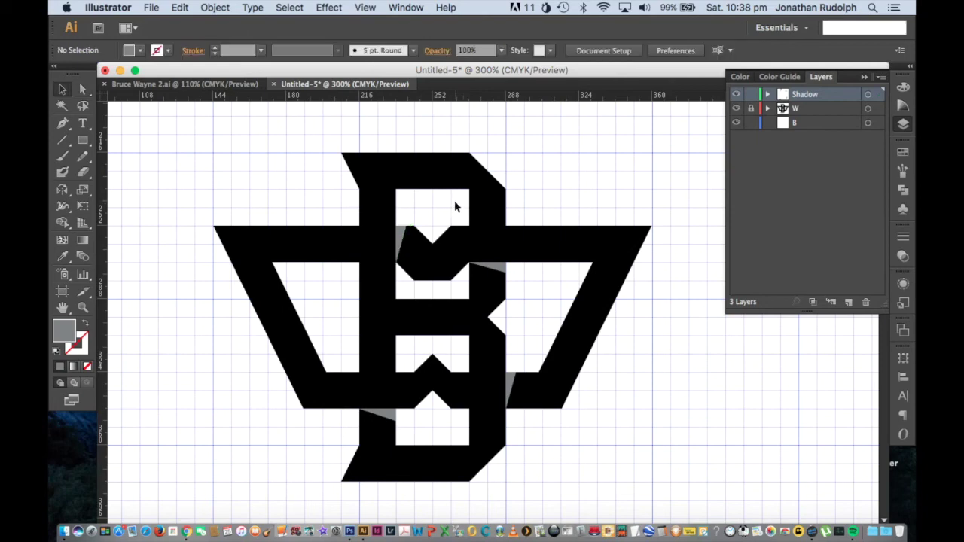
key(ctrl+minus)
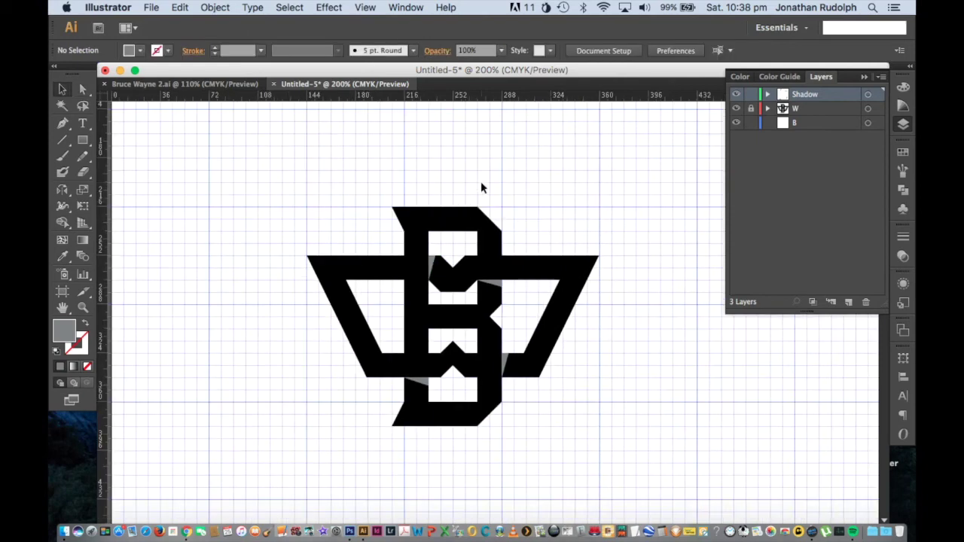
Zoom out to the full artboard and unlock the W layer.
key(ctrl+minus)
key(ctrl+minus)
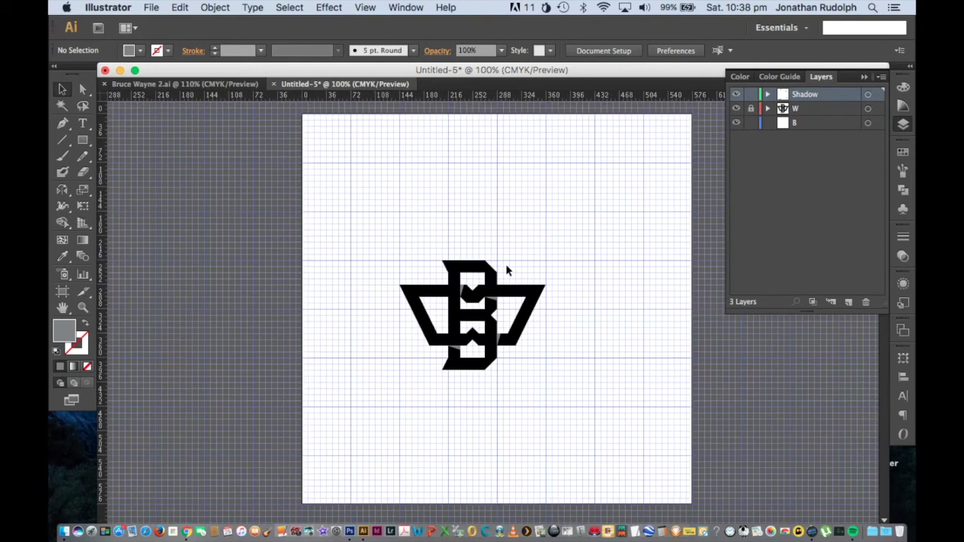
drag(375, 220, 631, 414)
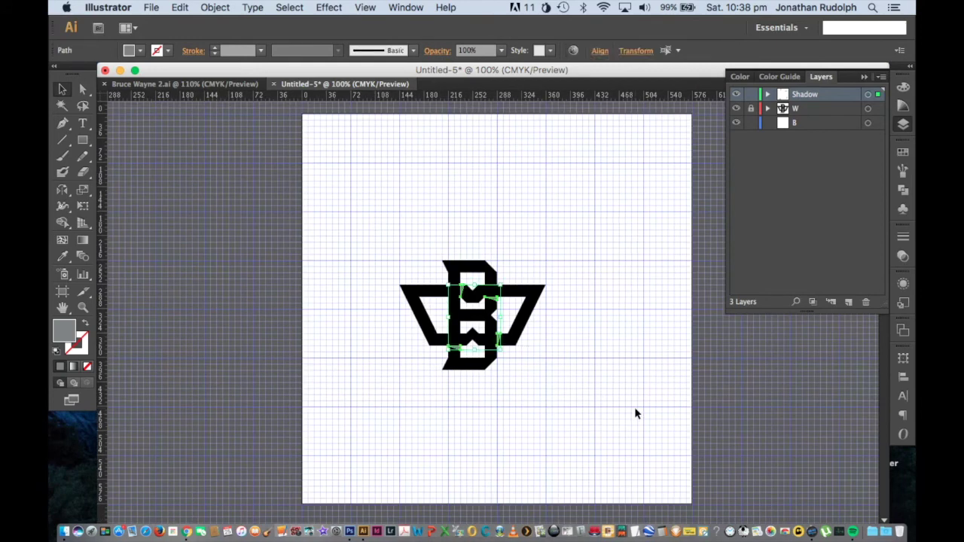
click(635, 414)
click(751, 109)
Select the whole logo and group it, then undo the grouping.
drag(611, 199, 367, 408)
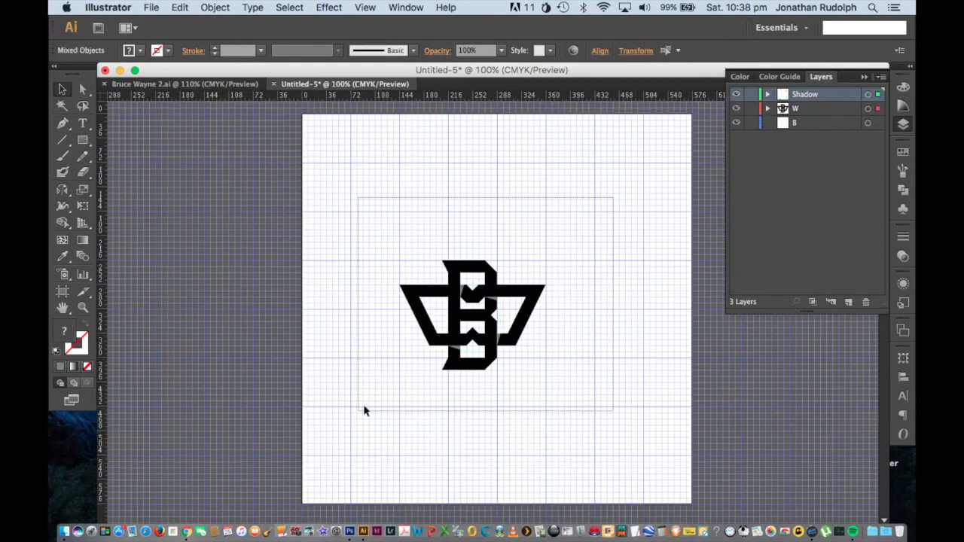
key(super+g)
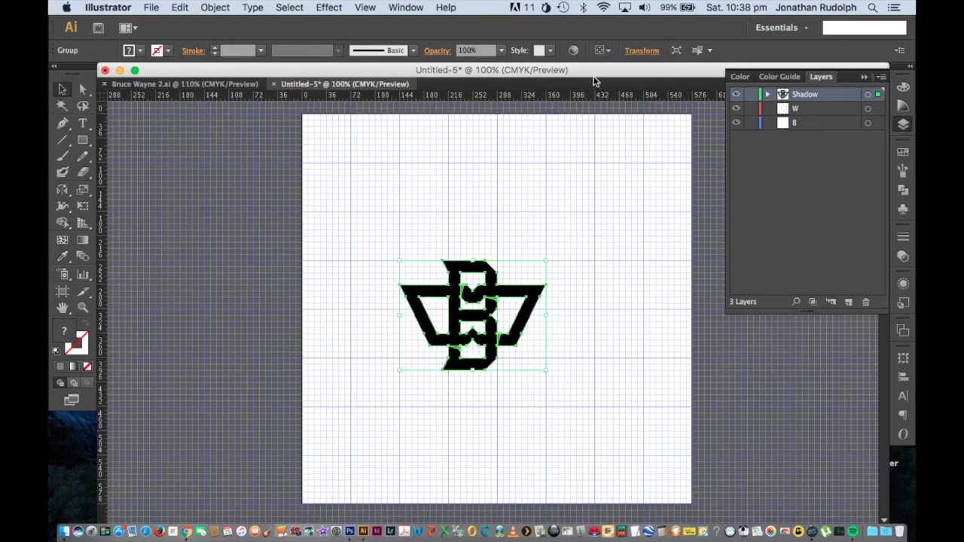
key(super+z)
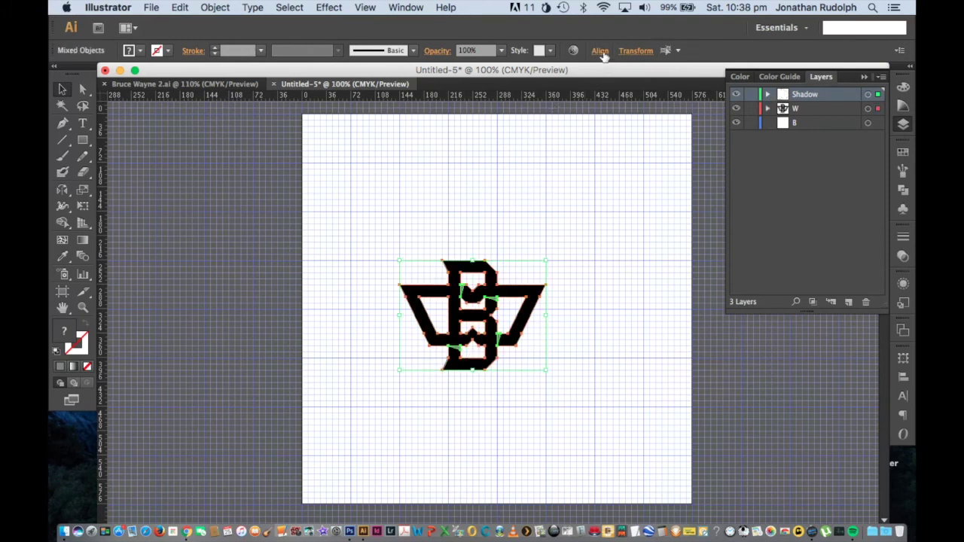
click(526, 195)
scroll(497, 241, down, 2)
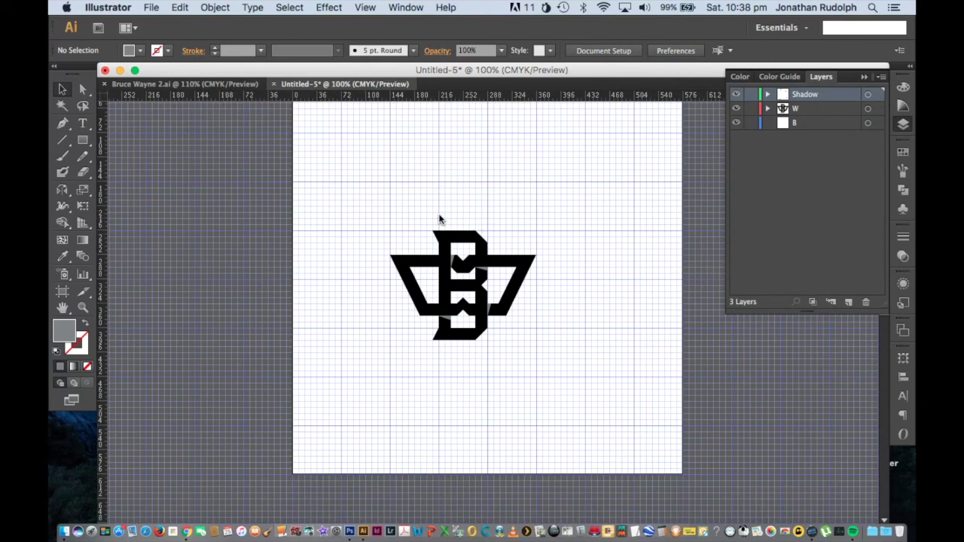
scroll(256, 173, up, 3)
scroll(256, 173, left, 1)
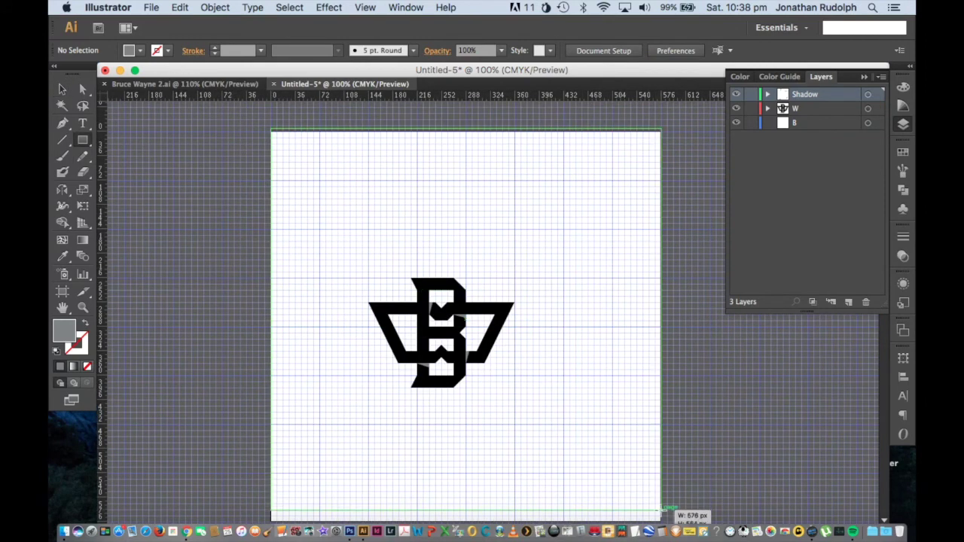
Draw a rectangle covering the whole artboard, move it to layer B and fill it black.
drag(272, 132, 661, 513)
drag(660, 421, 631, 380)
key(v)
drag(637, 464, 640, 473)
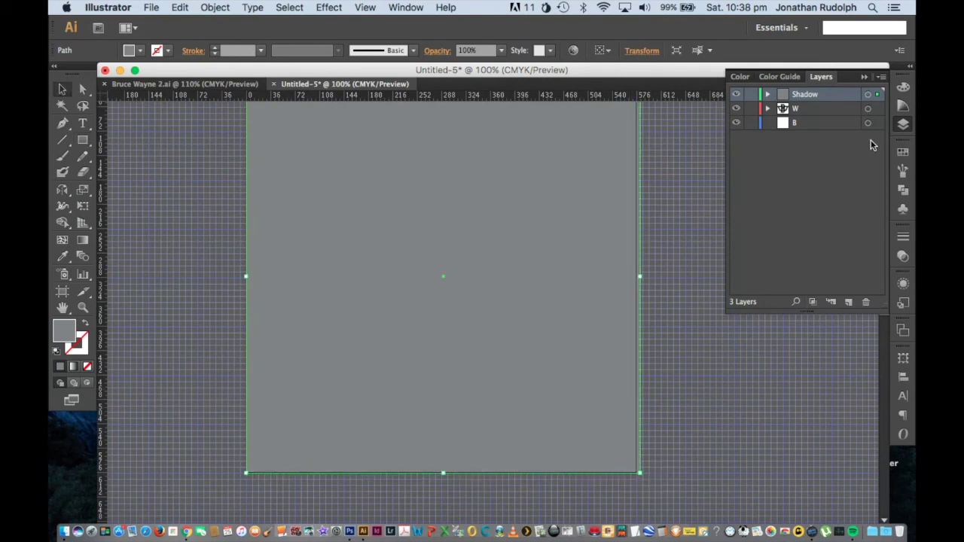
drag(879, 96, 880, 123)
click(903, 151)
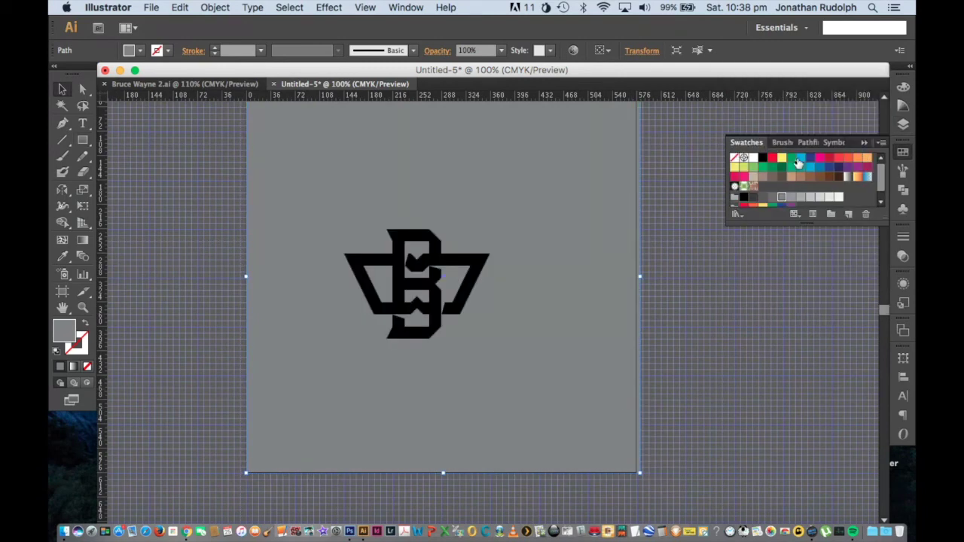
click(763, 159)
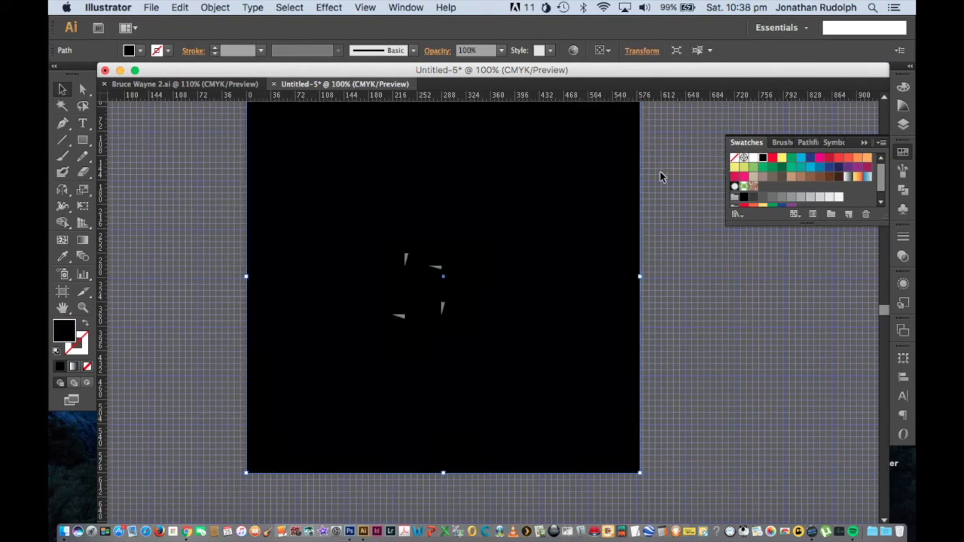
click(660, 174)
Fill the logo's compound path white.
click(903, 124)
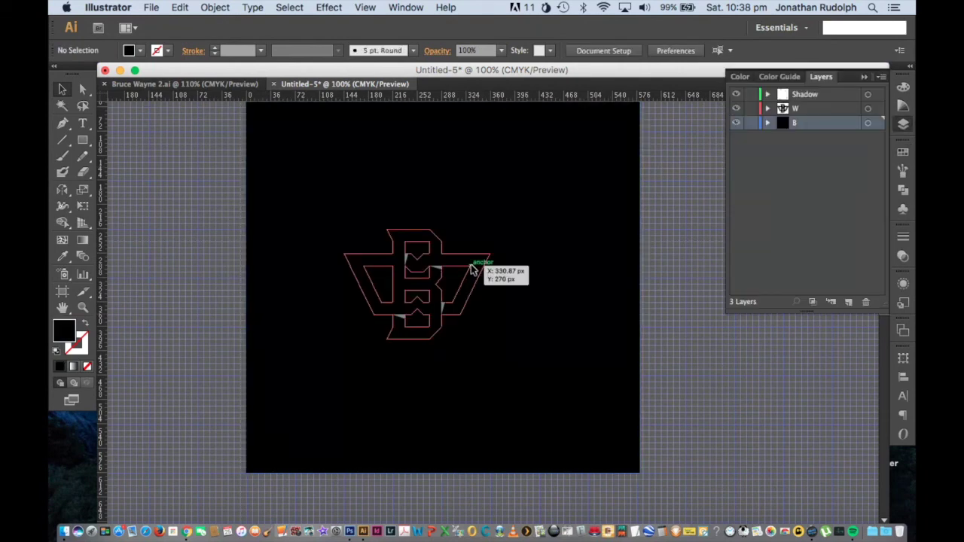
click(476, 269)
click(903, 153)
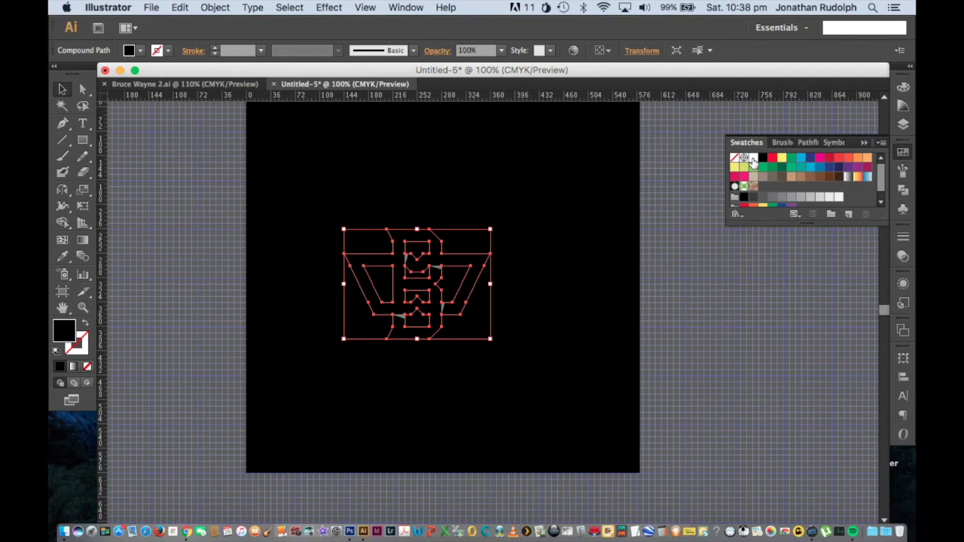
click(838, 197)
click(681, 153)
Group the logo artwork and align it to the artboard centre.
mouse_move(662, 156)
mouse_down()
mouse_move(672, 161)
mouse_move(403, 344)
mouse_up()
shift+click(520, 323)
key(super+g)
click(603, 50)
click(612, 92)
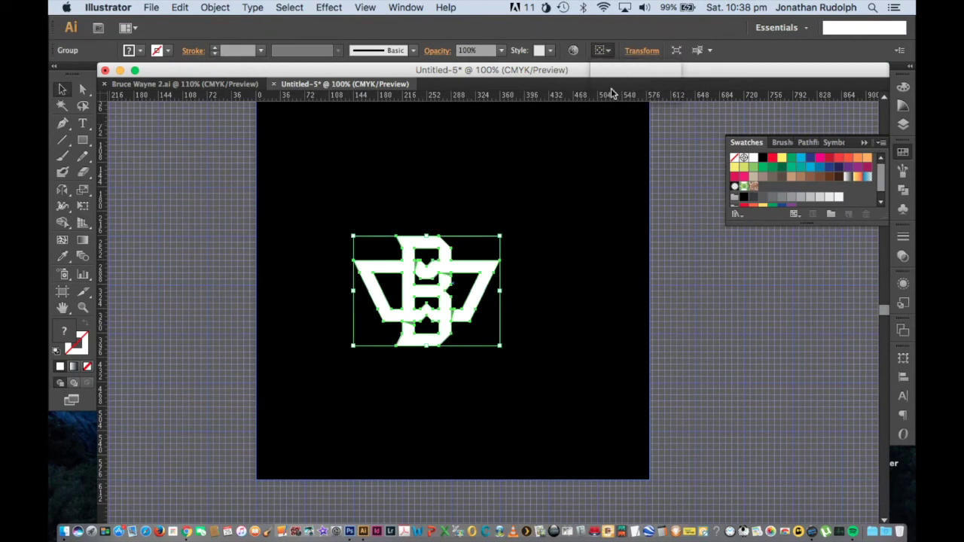
click(664, 51)
click(705, 52)
click(676, 167)
mouse_move(676, 166)
mouse_down()
mouse_move(669, 183)
mouse_move(664, 173)
mouse_up()
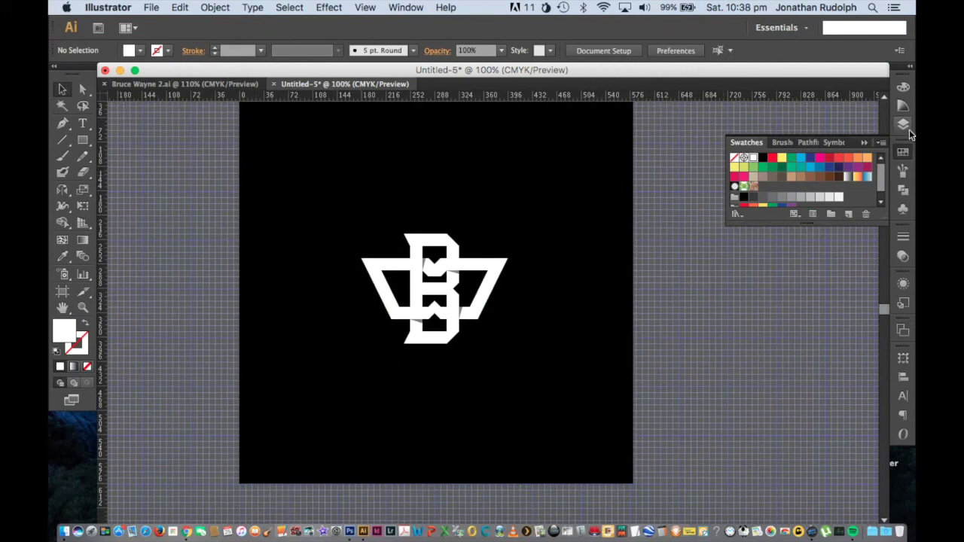
Select all grey shadow wedges by shared fill colour and fill them black.
key(a)
click(460, 277)
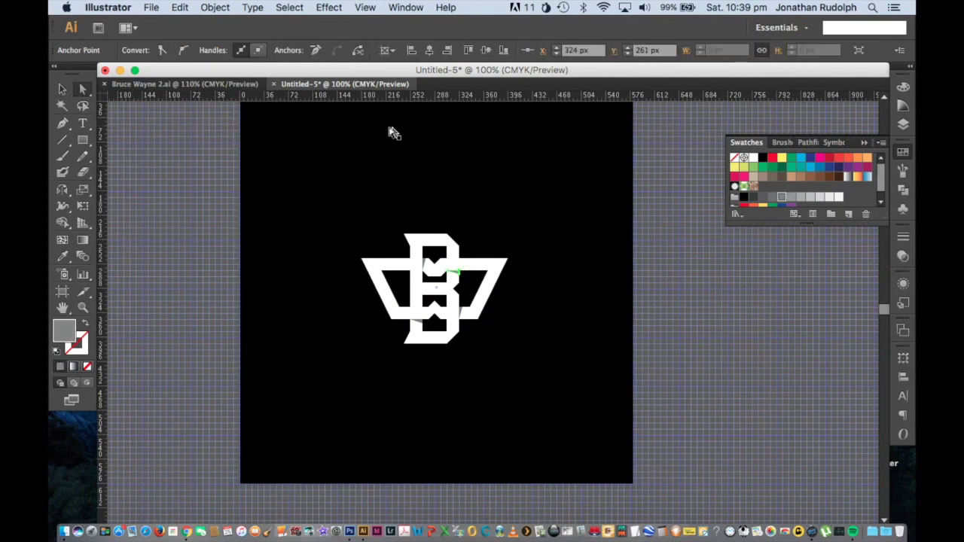
click(289, 7)
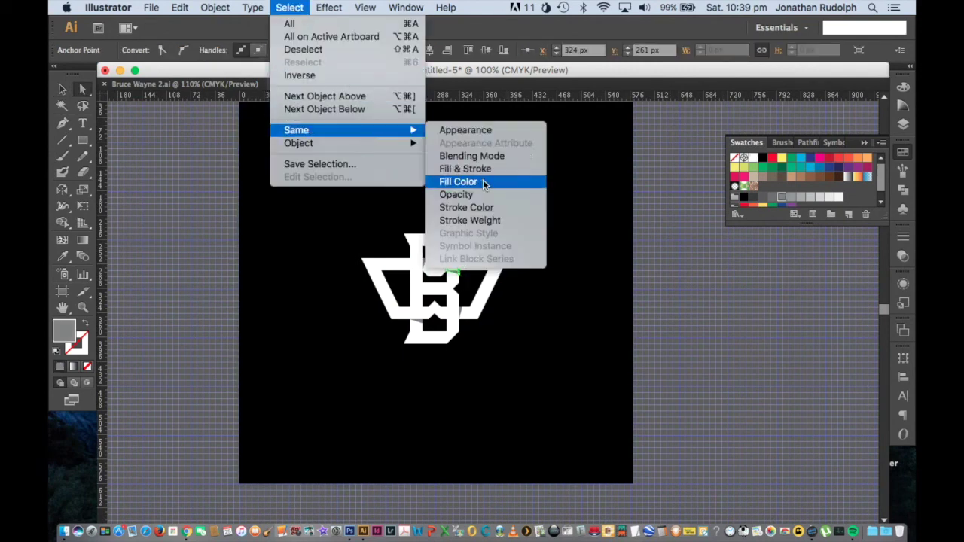
click(482, 183)
click(762, 159)
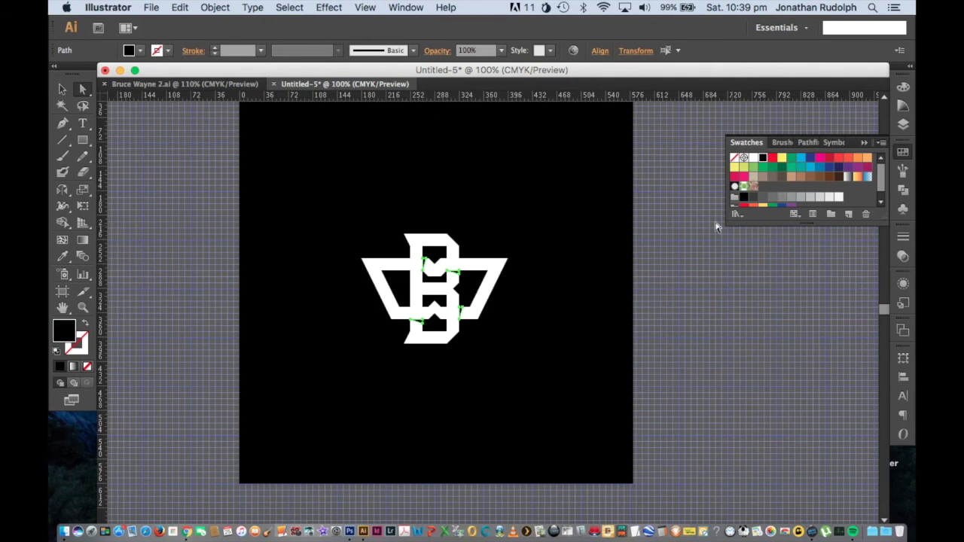
click(685, 231)
drag(674, 233, 689, 231)
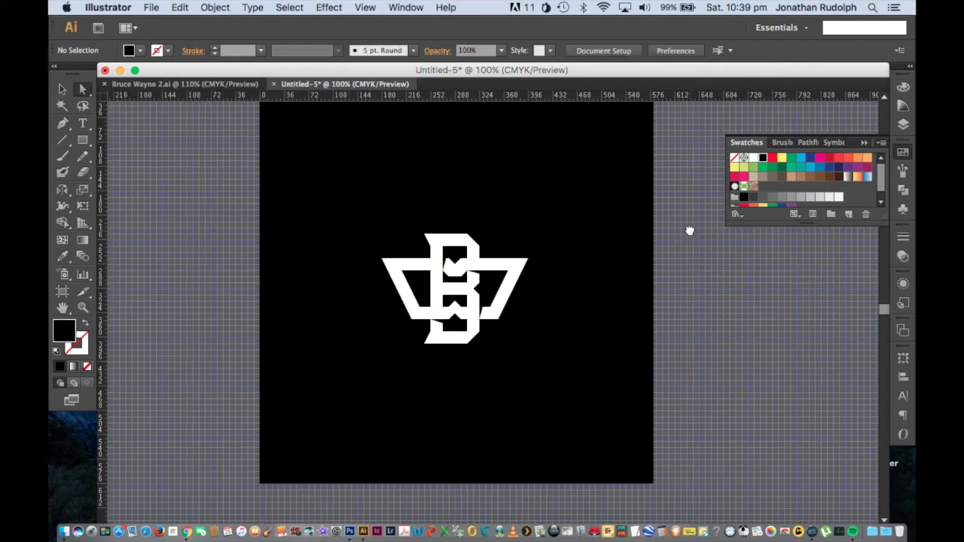
Select only the logo group and scale it up around its centre.
key(v)
drag(653, 220, 354, 377)
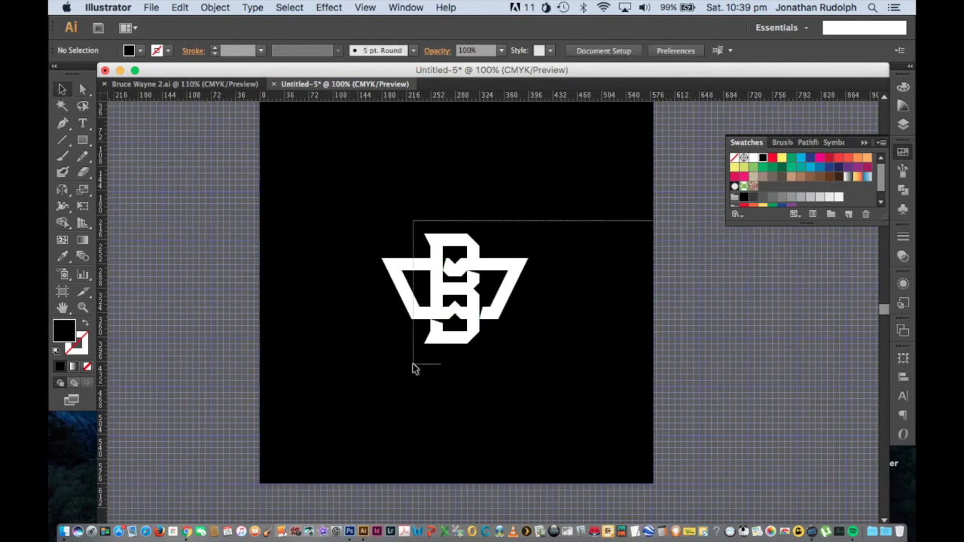
shift+click(494, 322)
drag(528, 235, 545, 222)
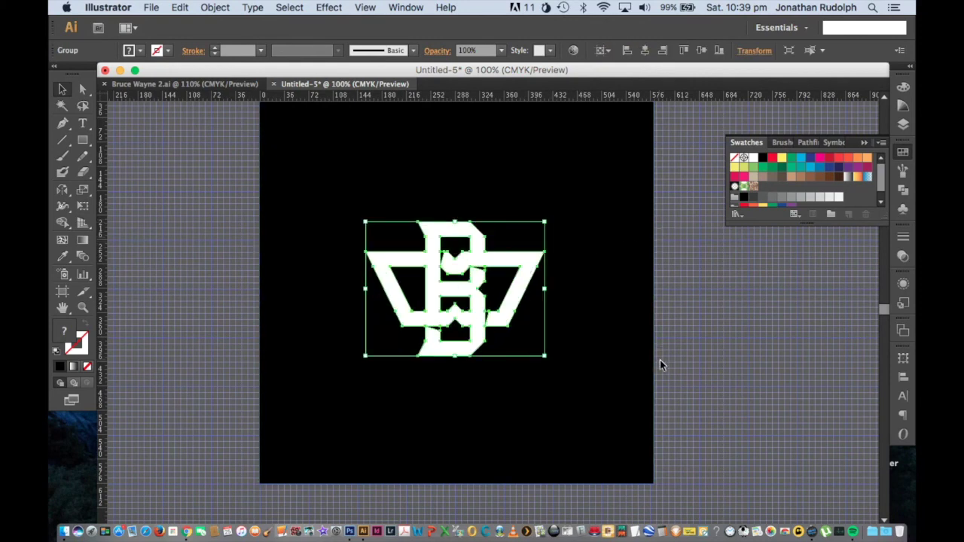
scroll(661, 360, up, 1)
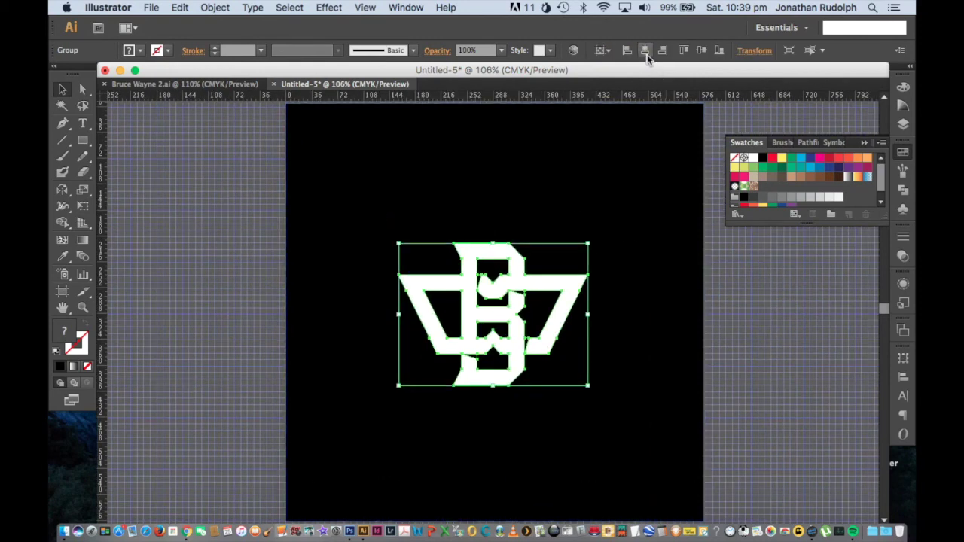
click(737, 314)
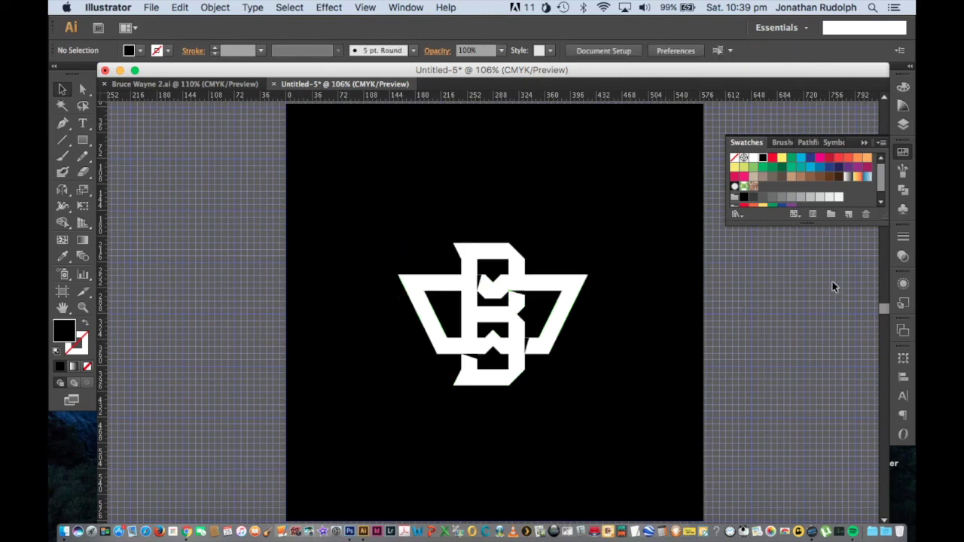